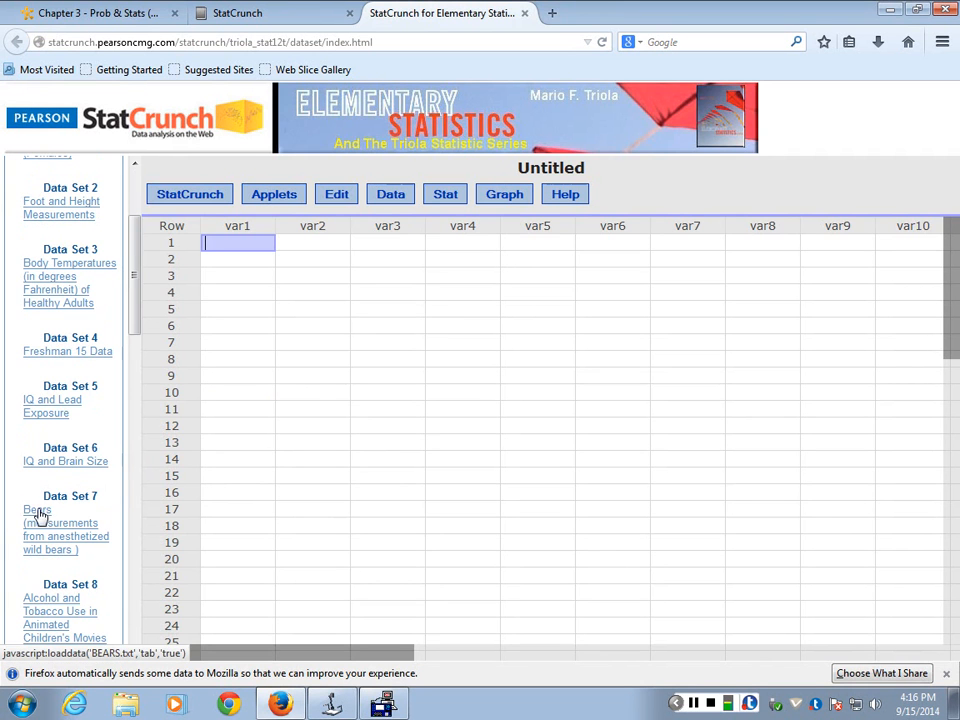
Load the Data Set 7 Bears measurements, and show the Visualizer instructions in a smaller window below the data set's first rows
click(54, 541)
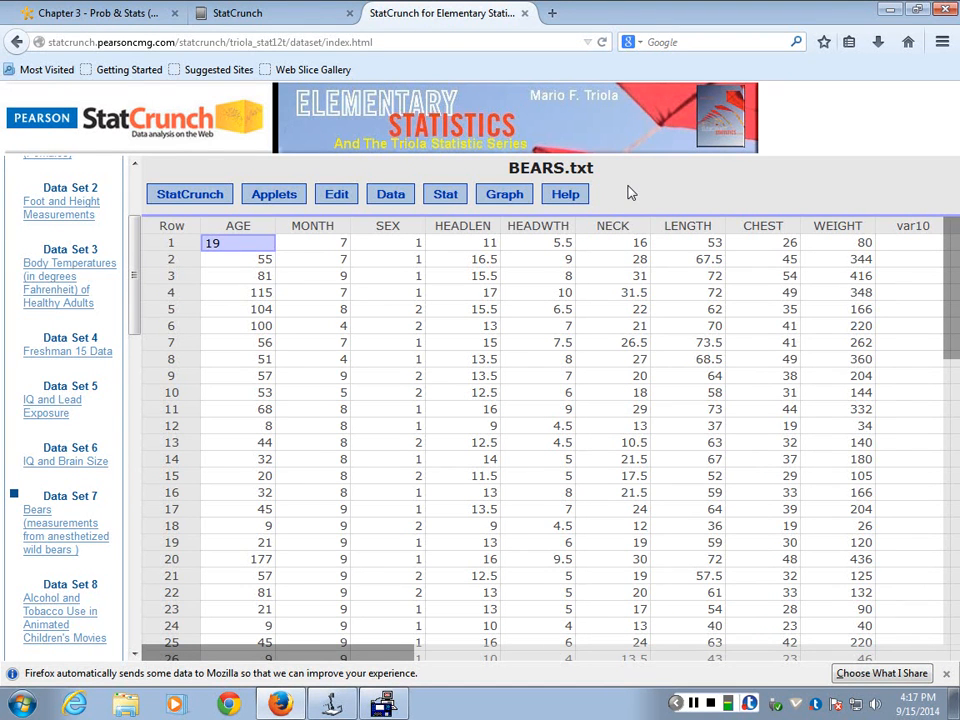
click(333, 704)
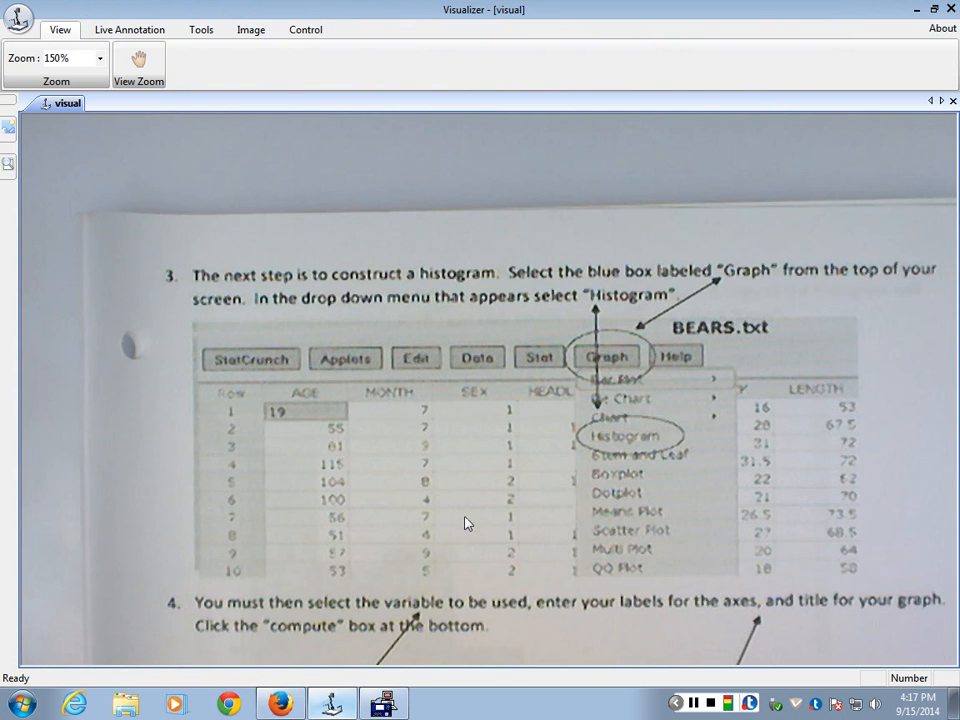
click(932, 9)
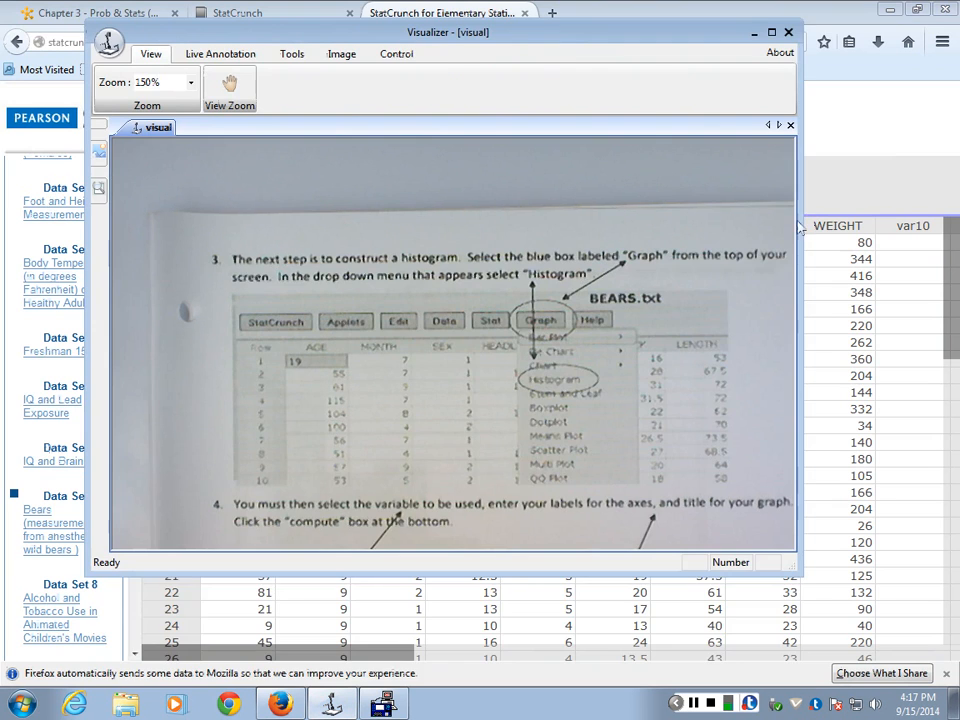
drag(578, 38, 622, 300)
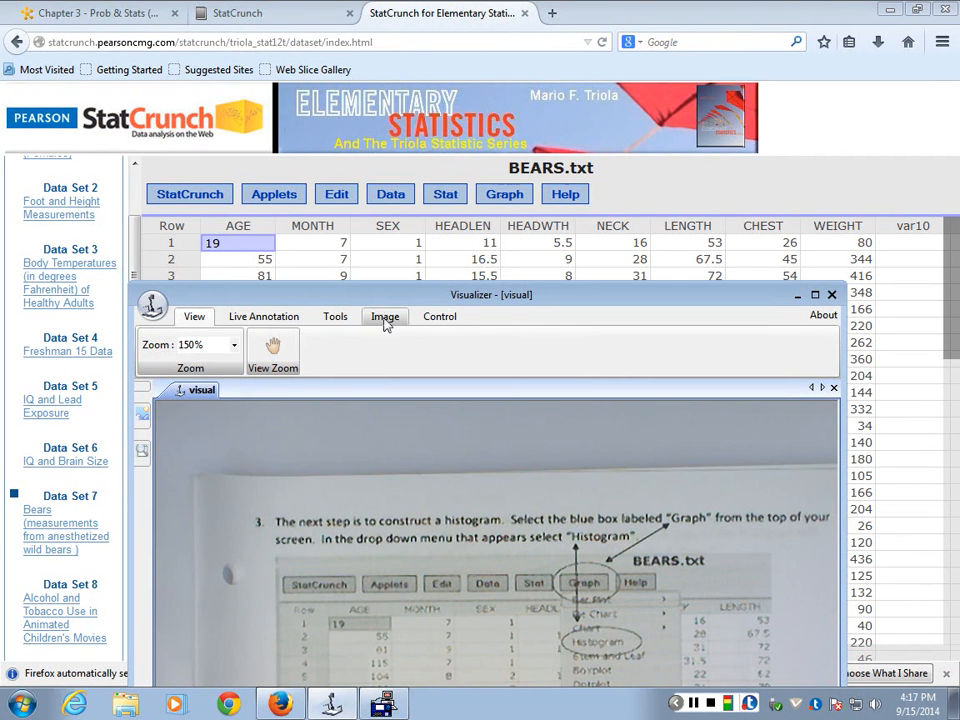
Start a histogram of the bear data using the AGE column
click(505, 198)
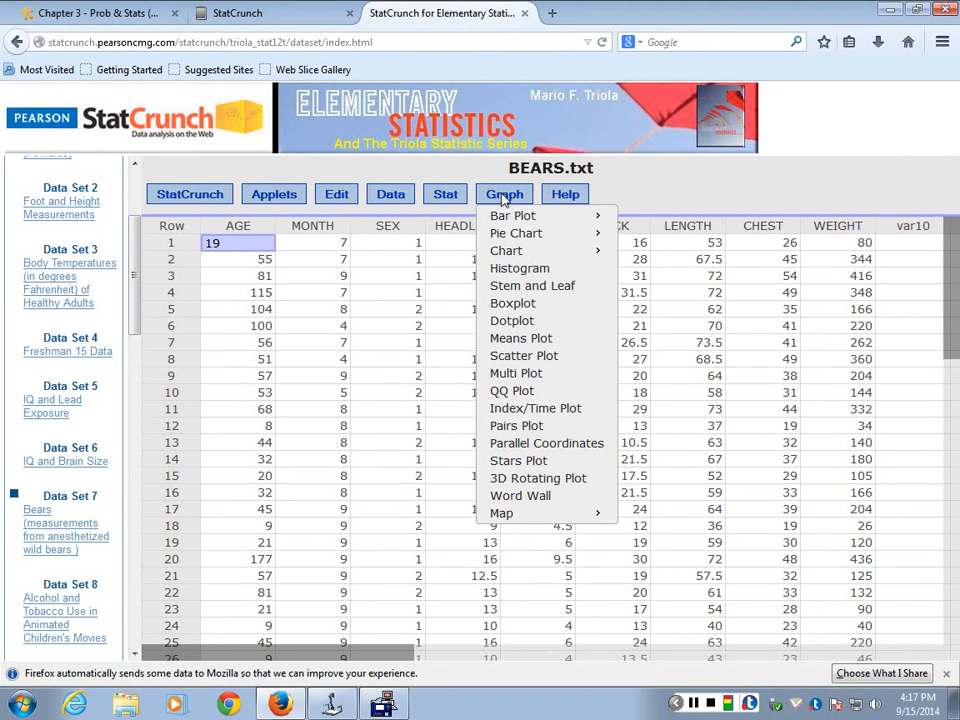
click(517, 270)
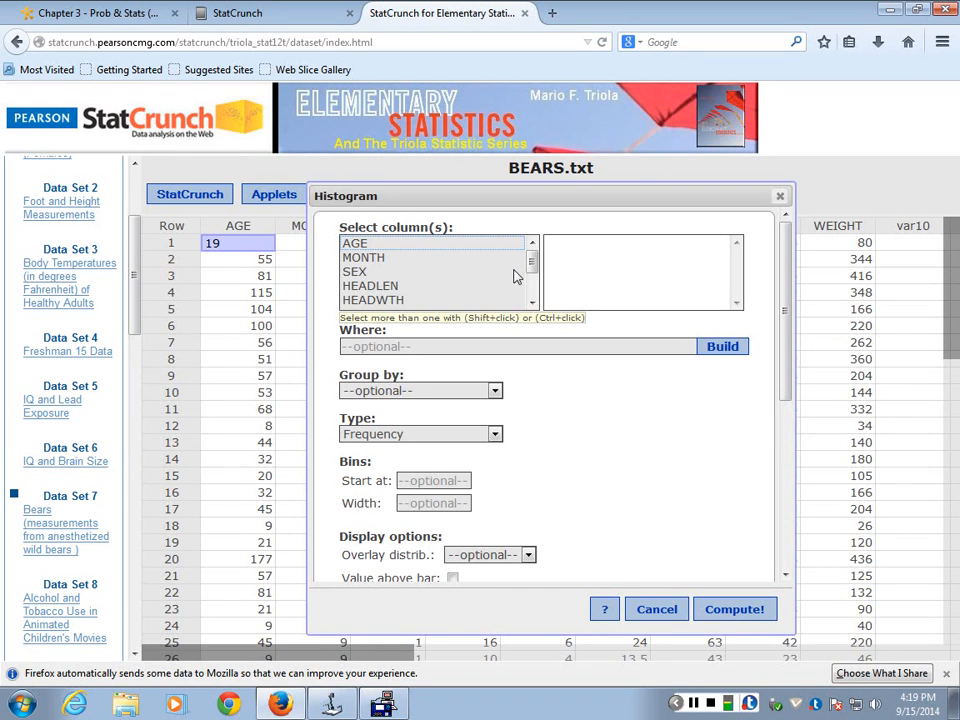
click(355, 245)
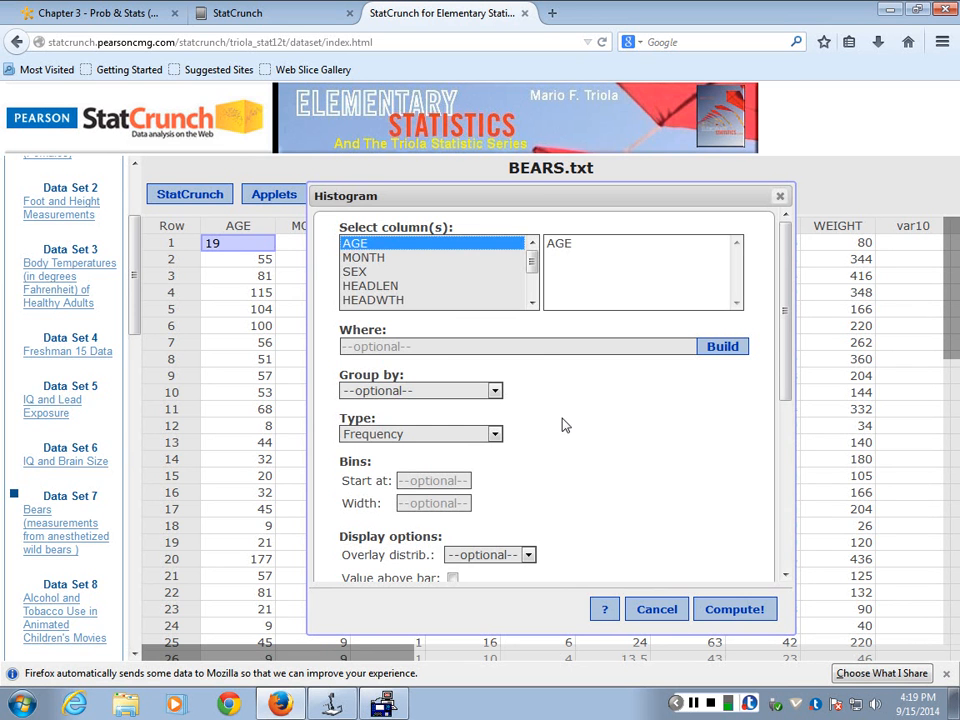
Label the histogram's X-axis "Age of Bear (in months)" and its Y-axis "Frequency"
scroll(563, 425, down, 5)
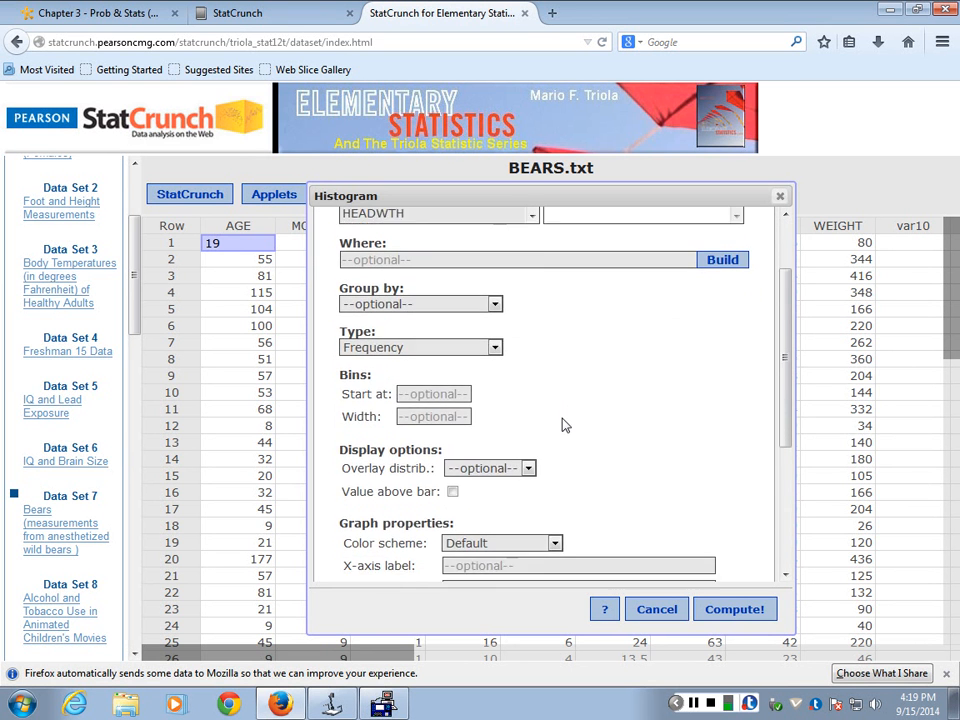
scroll(563, 425, up, 3)
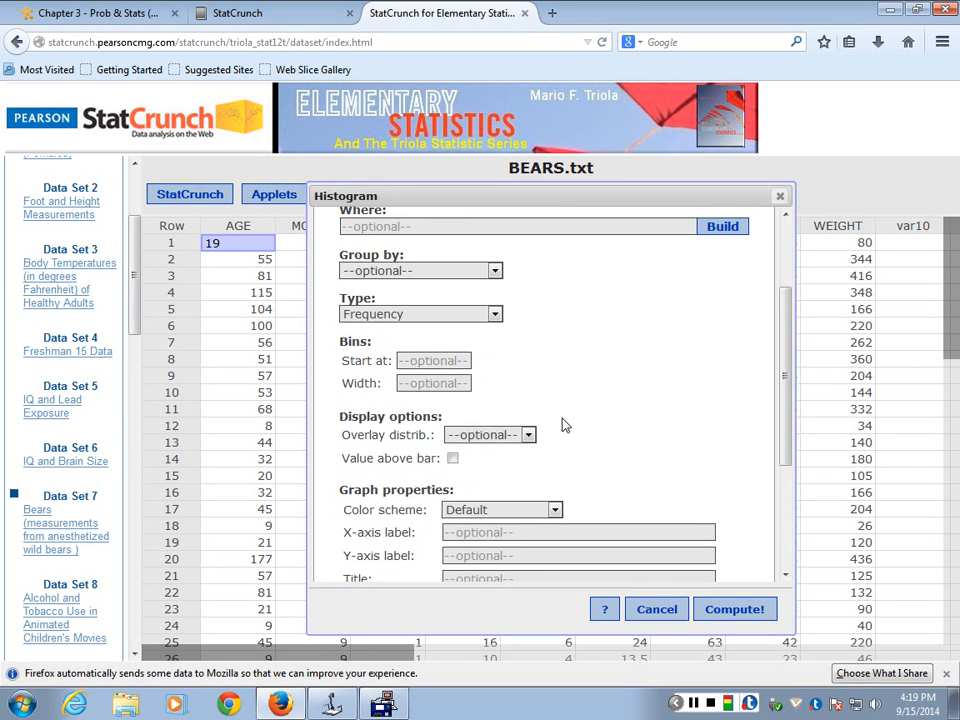
scroll(604, 431, down, 2)
scroll(604, 431, down, 1)
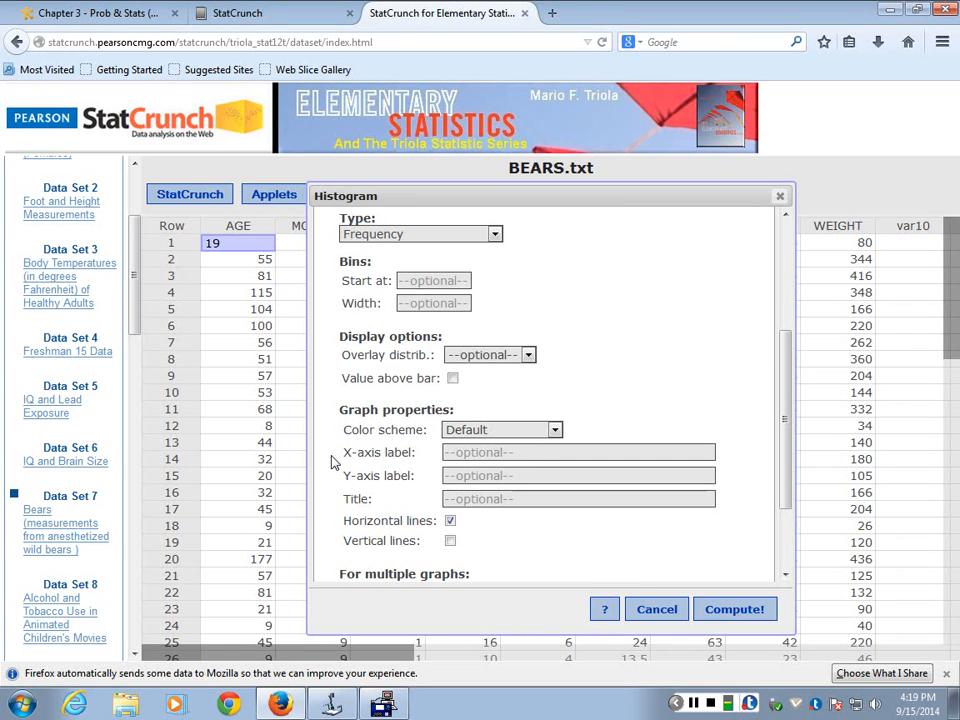
click(530, 452)
text(Ab)
key(BackSpace)
text(ge of Bear)
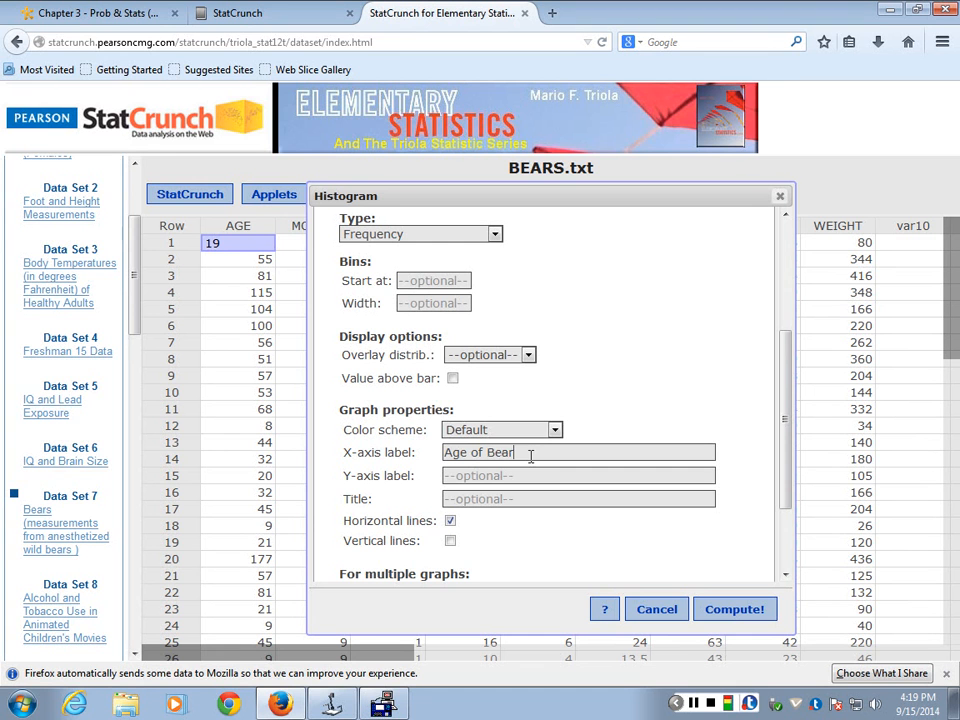
text( (in months))
click(531, 477)
text(Frequency)
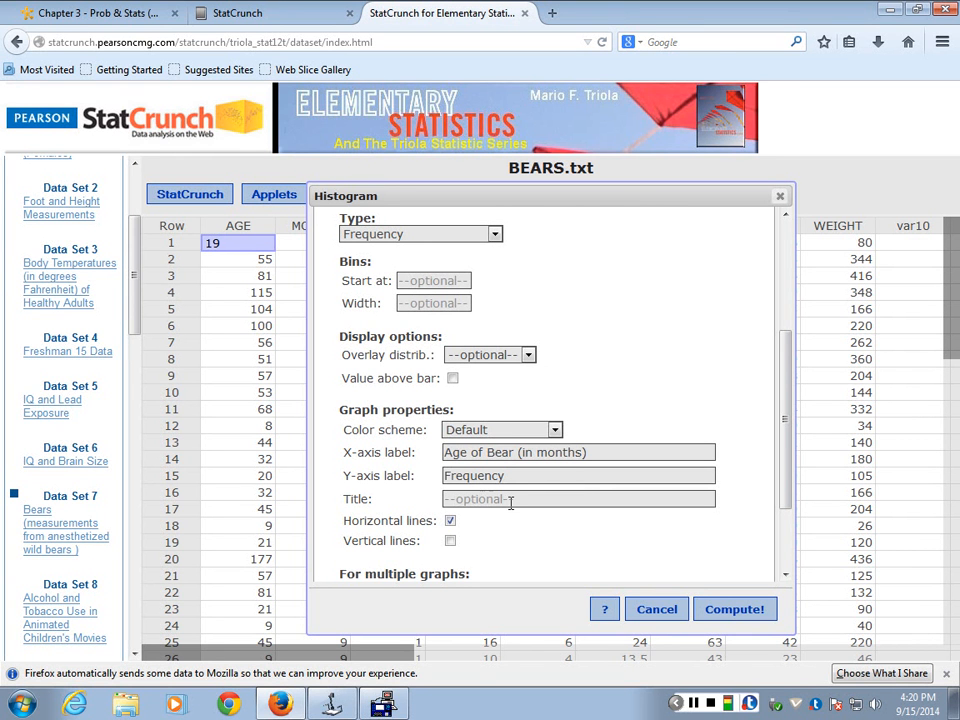
Title the histogram "Bear Ages", compute it, and shift the resulting graph window slightly up
click(510, 503)
text(Bear Ages)
scroll(520, 541, down, 3)
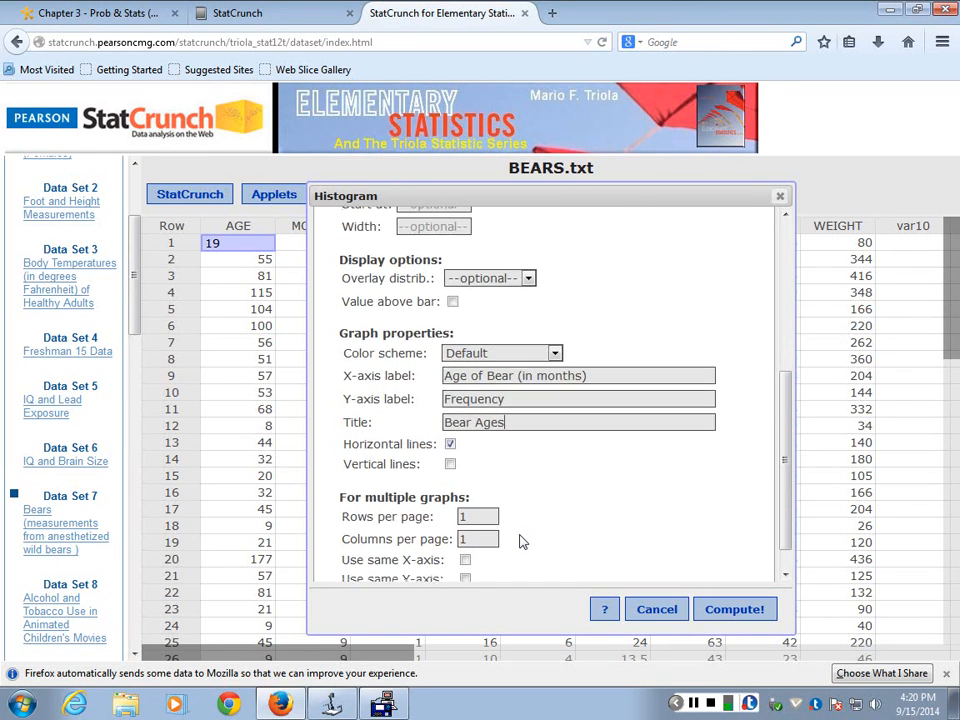
scroll(520, 541, up, 4)
scroll(520, 541, down, 4)
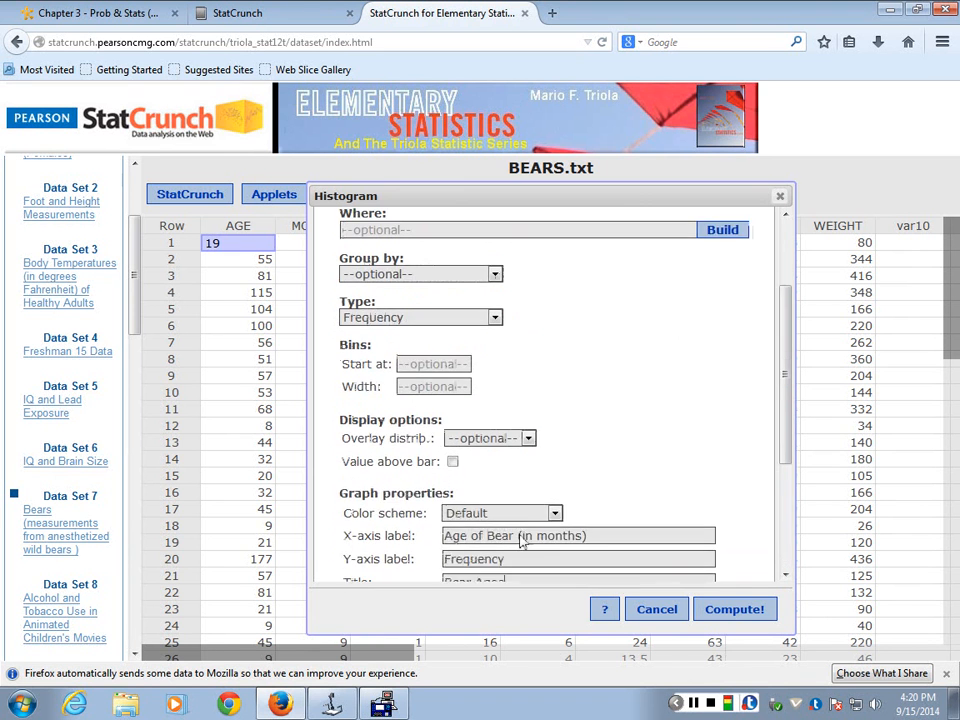
scroll(520, 541, up, 1)
scroll(520, 541, up, 3)
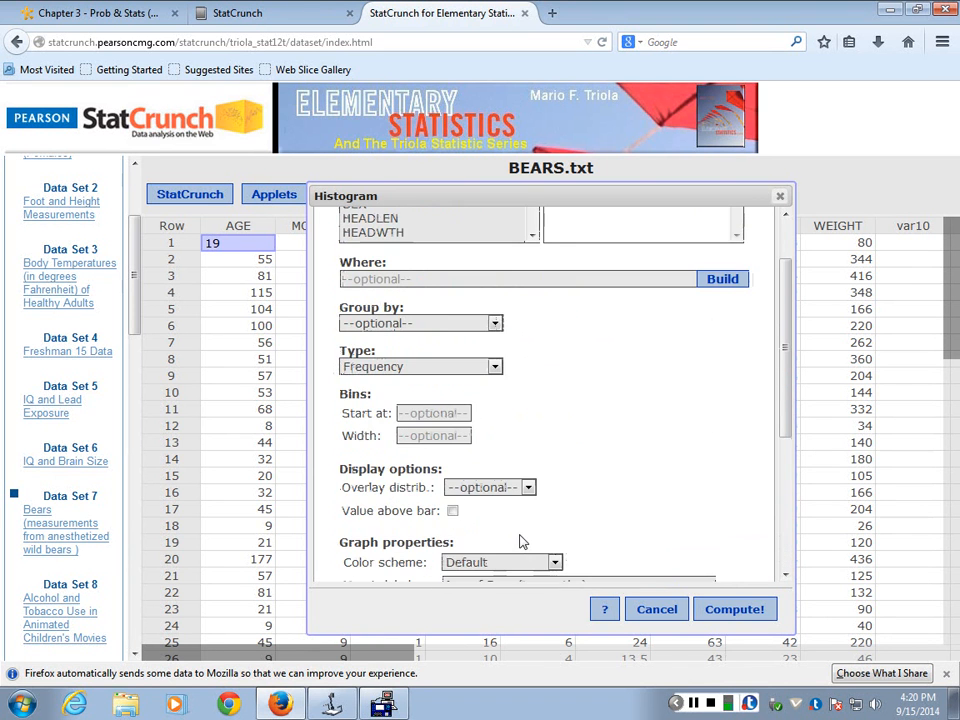
scroll(525, 534, up, 1)
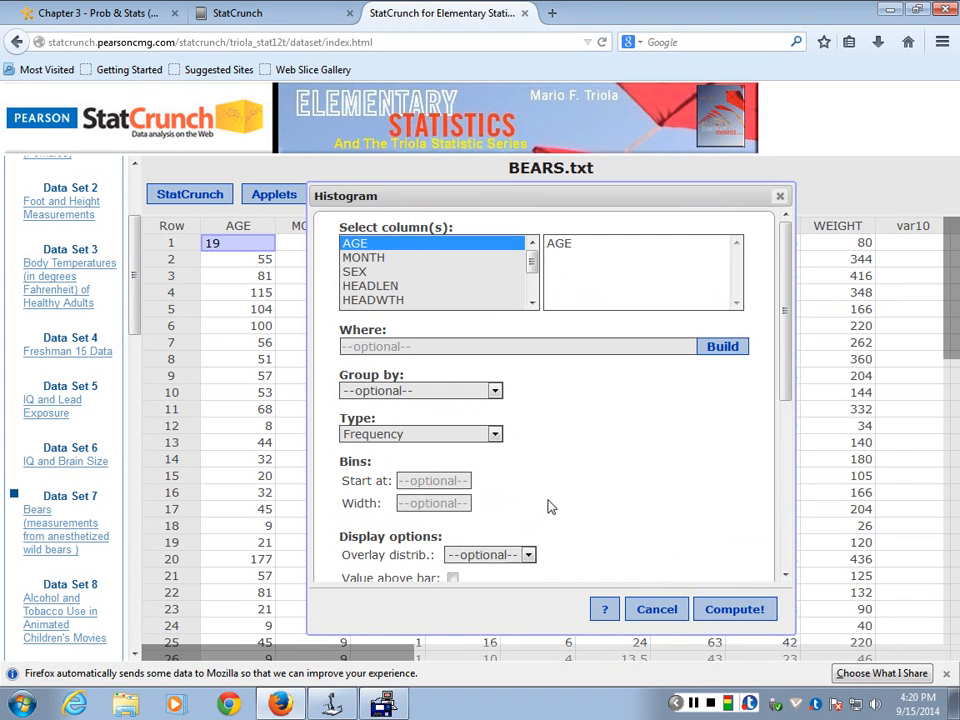
click(740, 620)
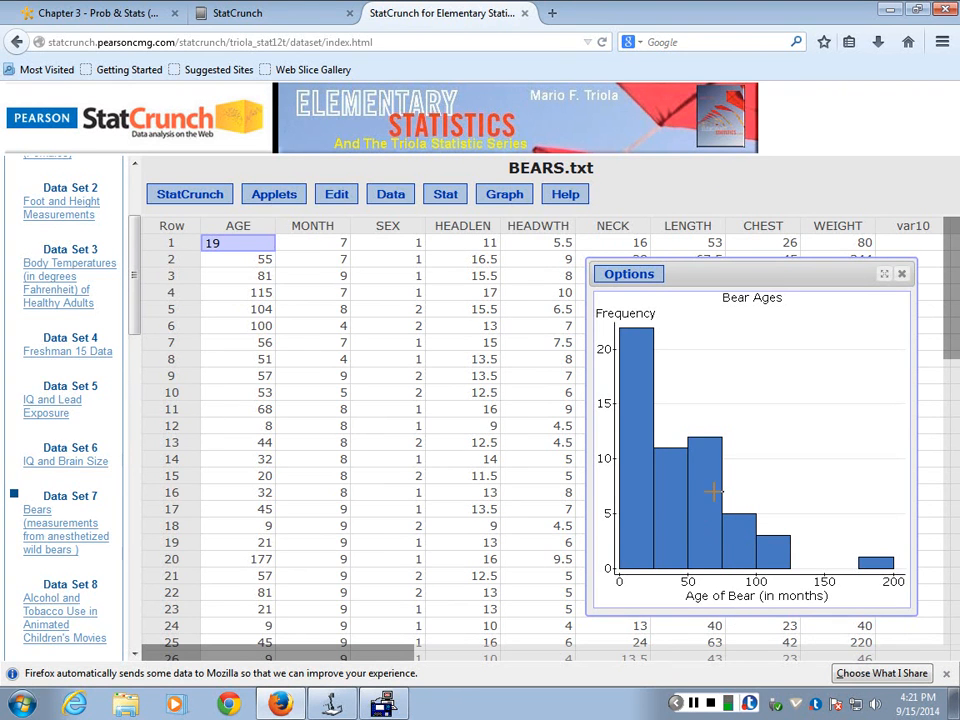
drag(759, 273, 774, 234)
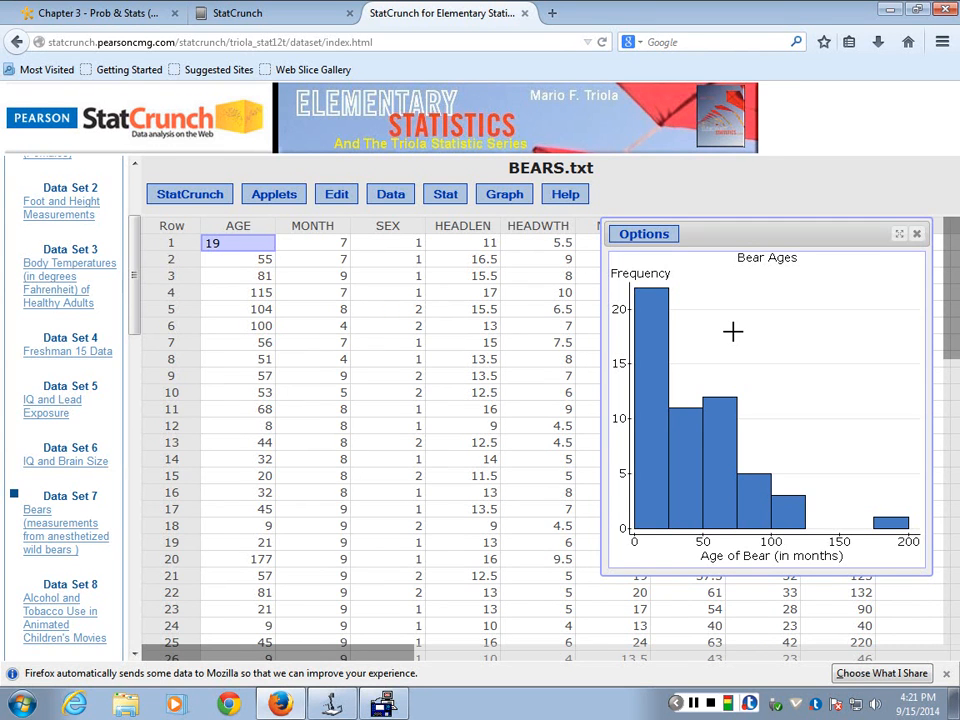
Generate a copyable image of the Bear Ages histogram and copy it to the clipboard, consulting the Visualizer instructions
click(340, 704)
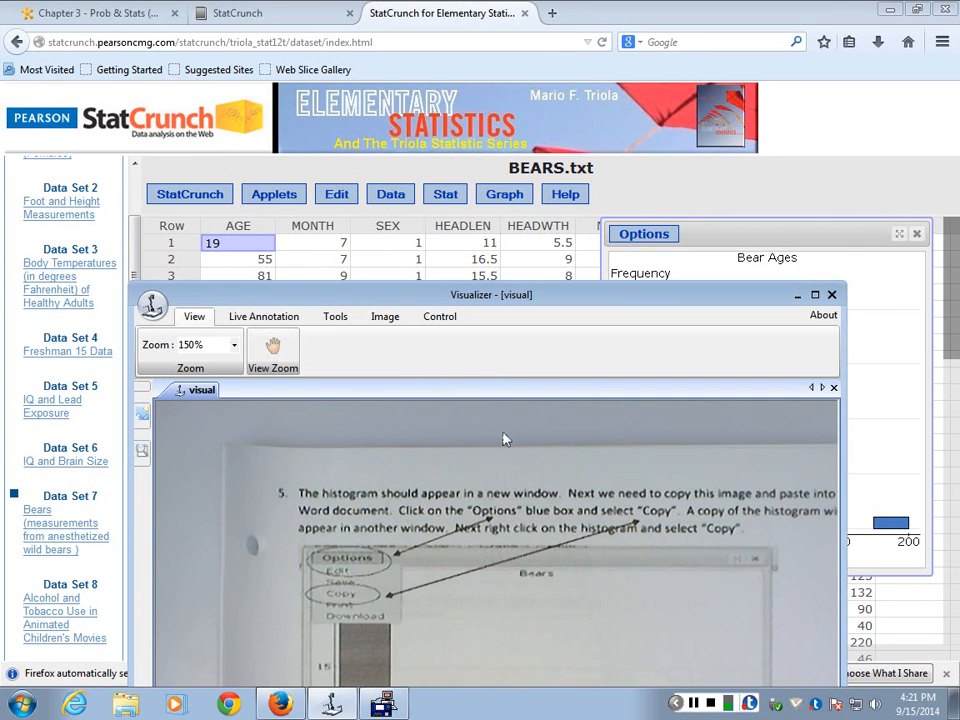
click(644, 233)
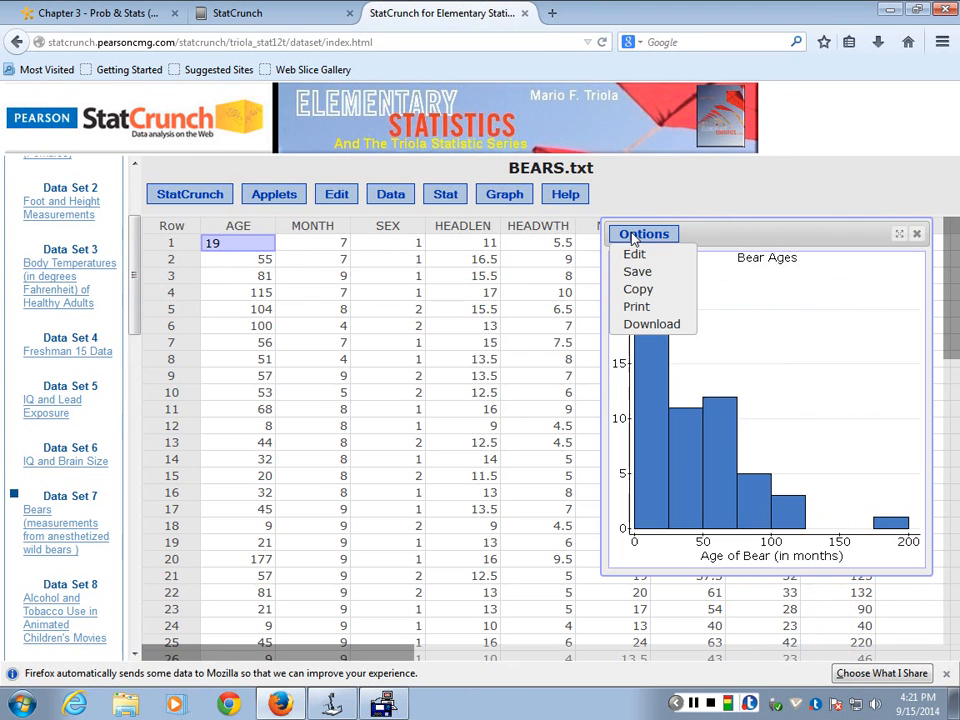
click(637, 289)
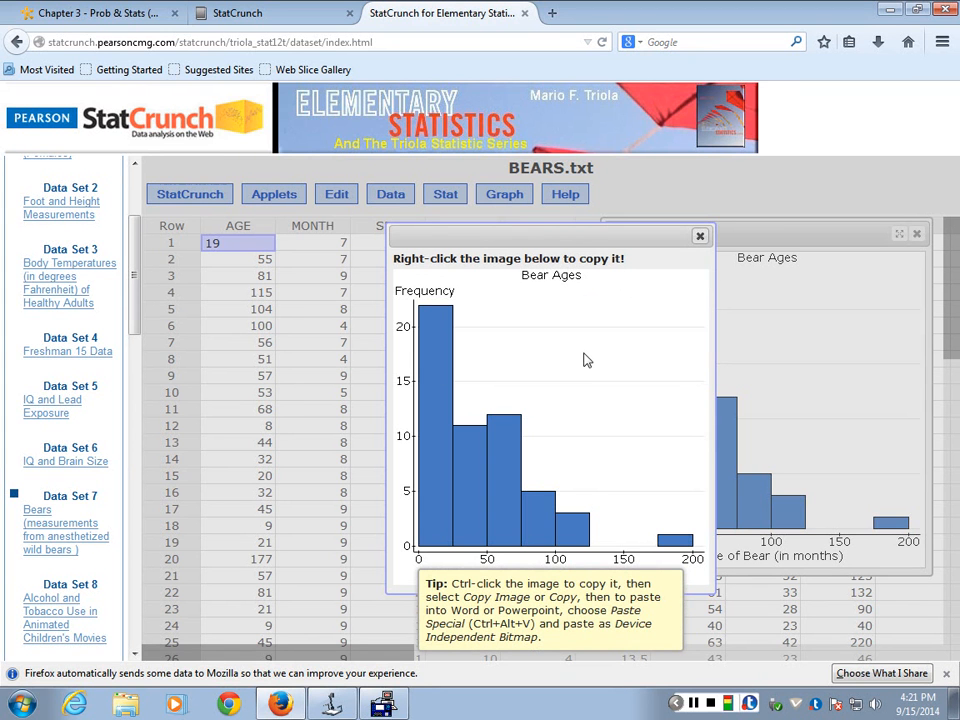
click(318, 706)
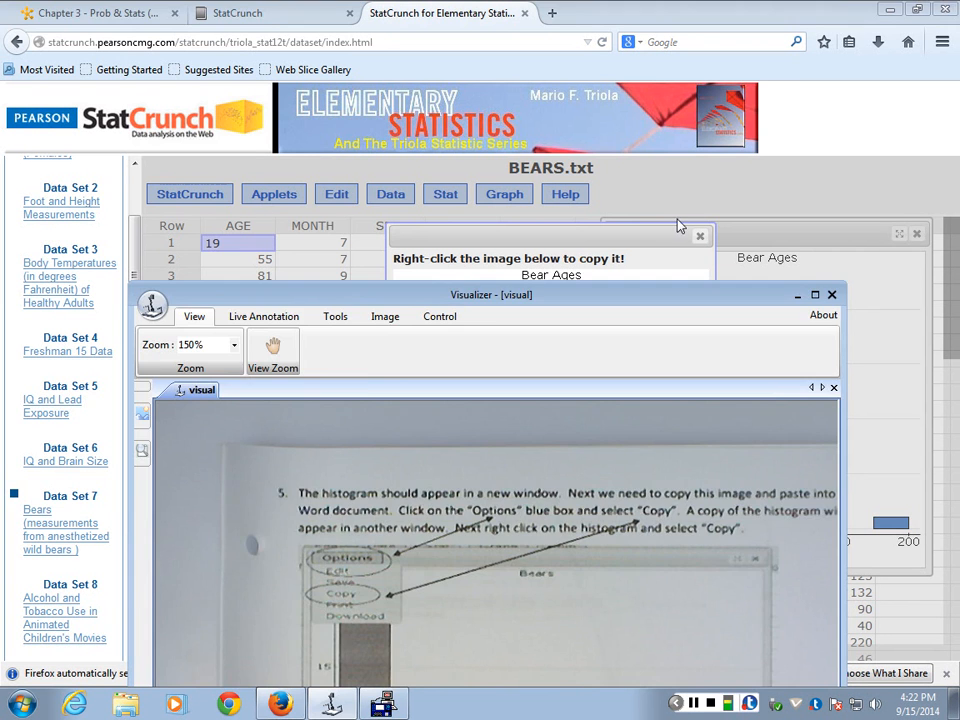
click(660, 250)
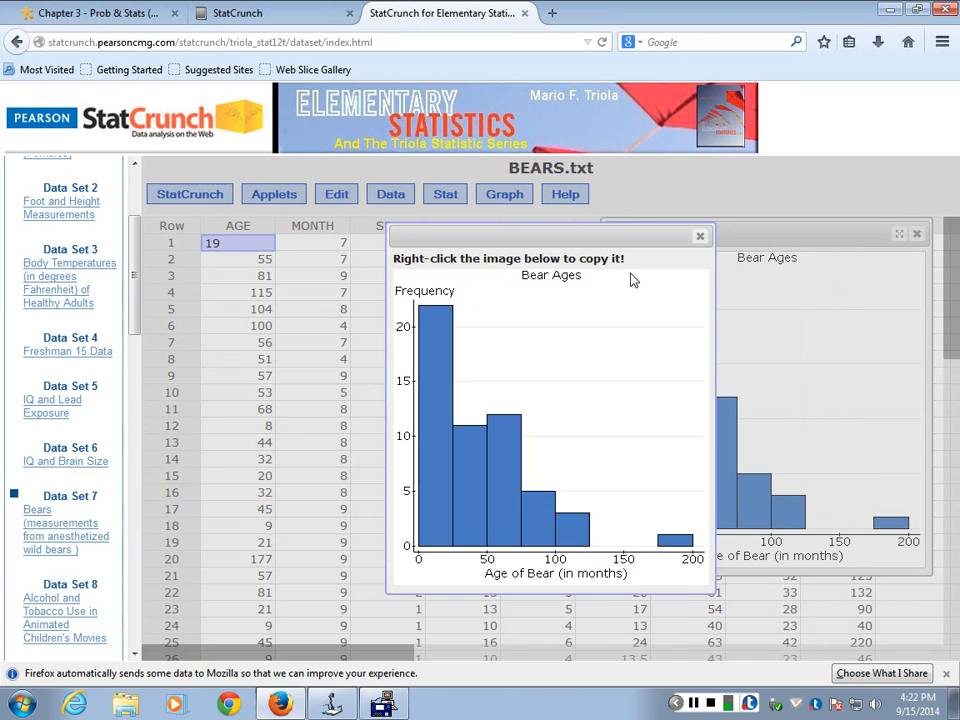
right_click(482, 381)
click(527, 407)
Minimize the browser, exit the virtual TI-83 calculator without saving its state, and move Visualizer clear of the desktop icons
click(335, 706)
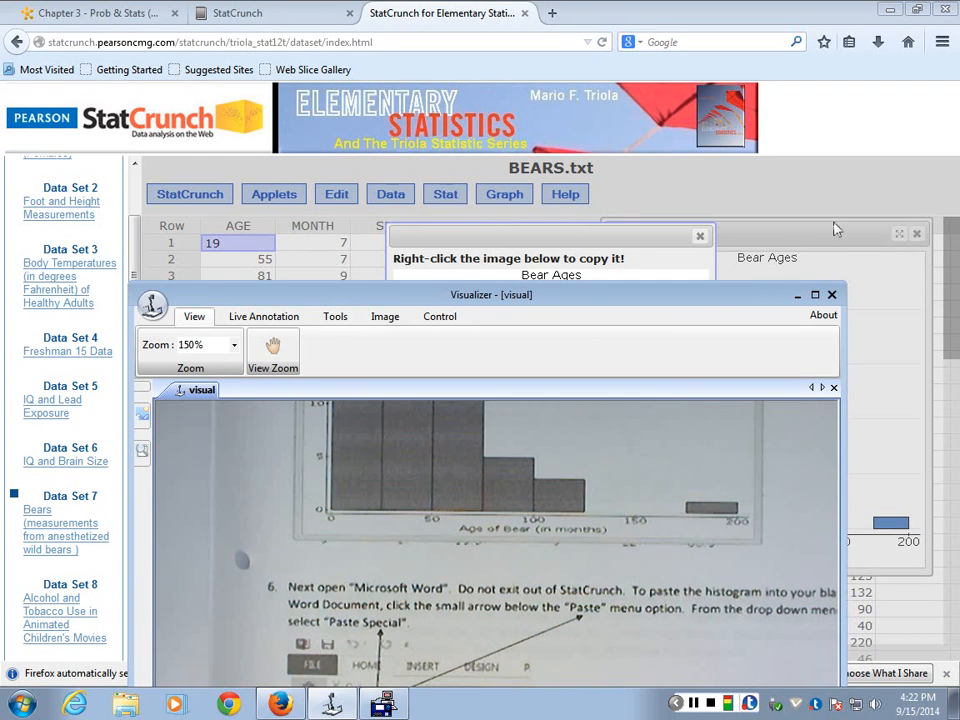
click(889, 11)
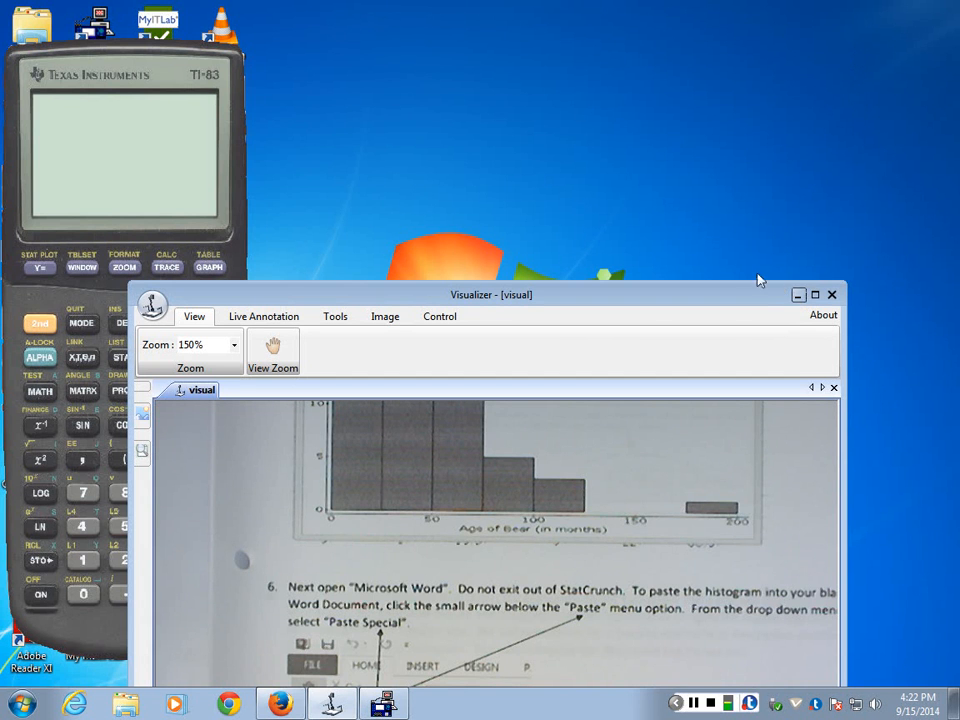
drag(166, 74, 834, 43)
right_click(834, 43)
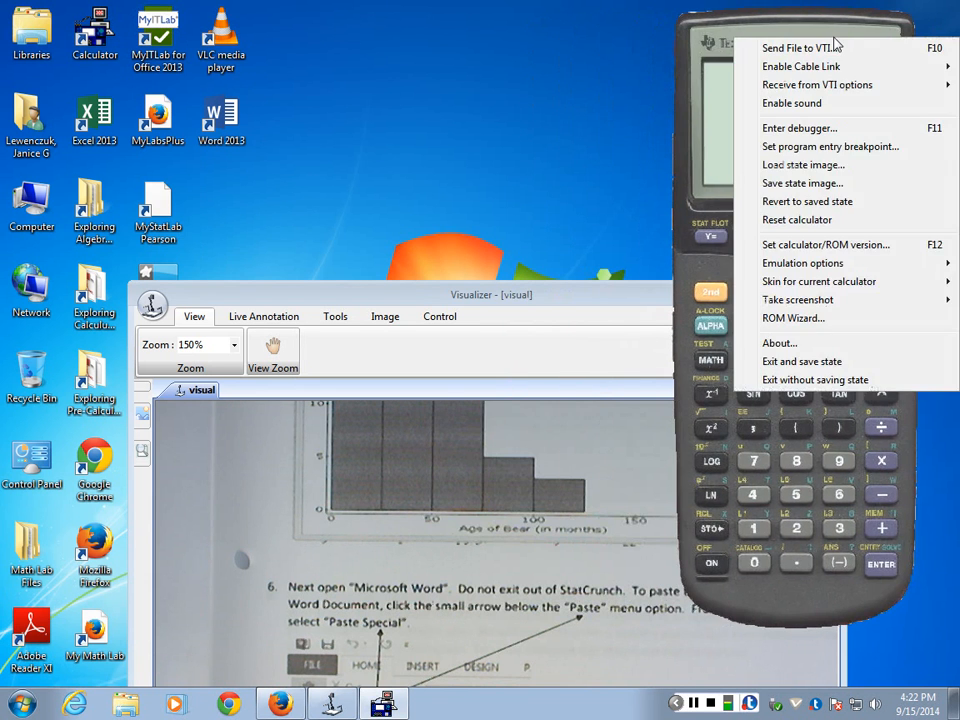
click(784, 379)
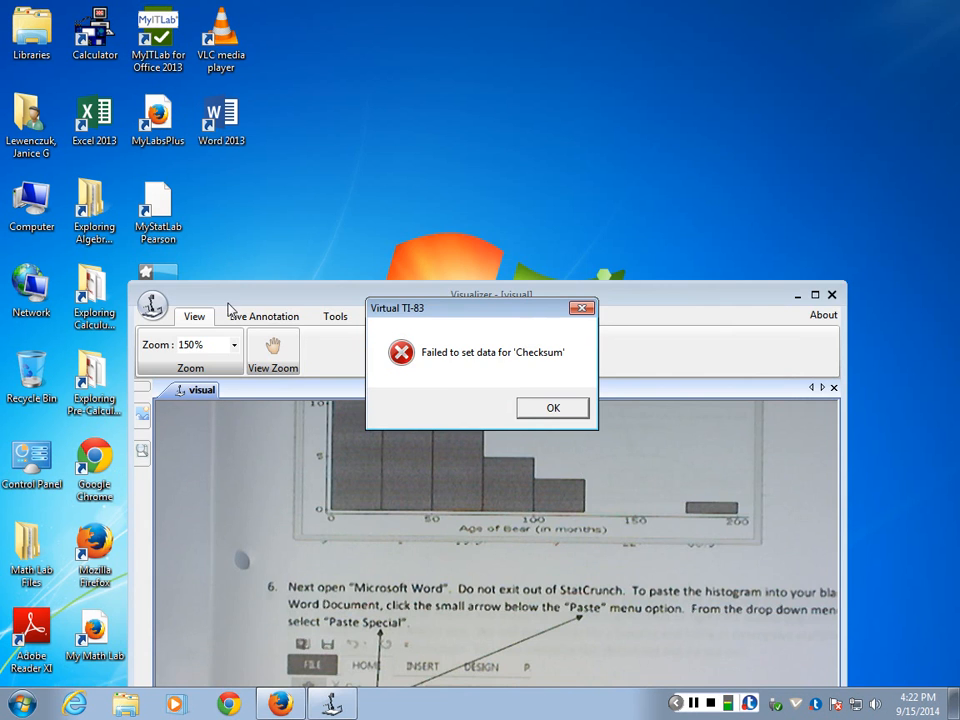
drag(228, 303, 424, 160)
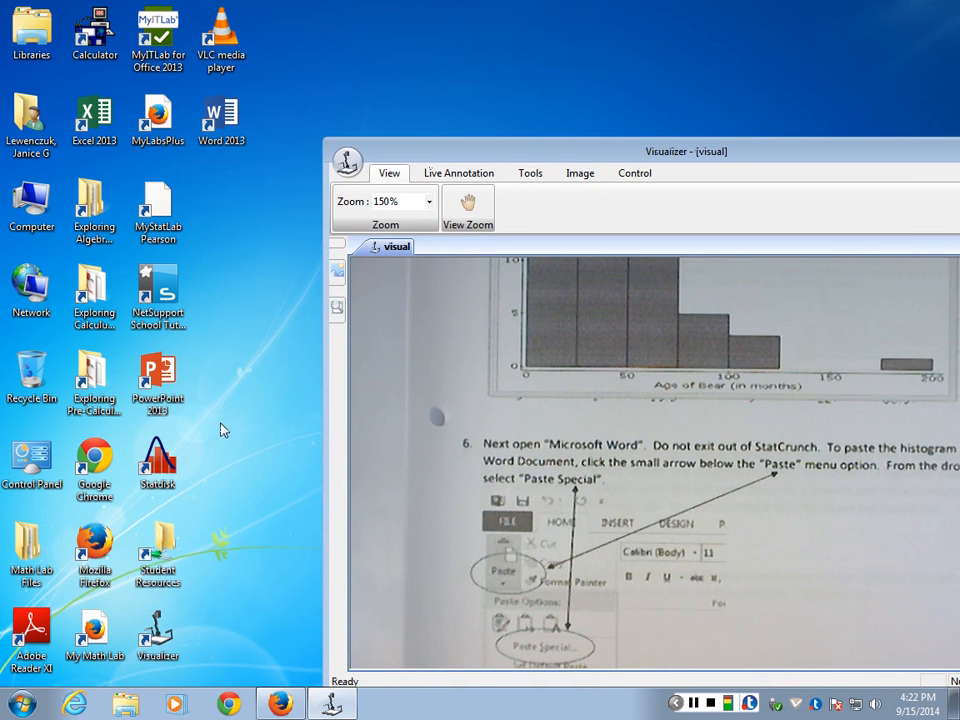
Open Word 2013 with a blank document and place its window beside the Visualizer instructions
double_click(222, 118)
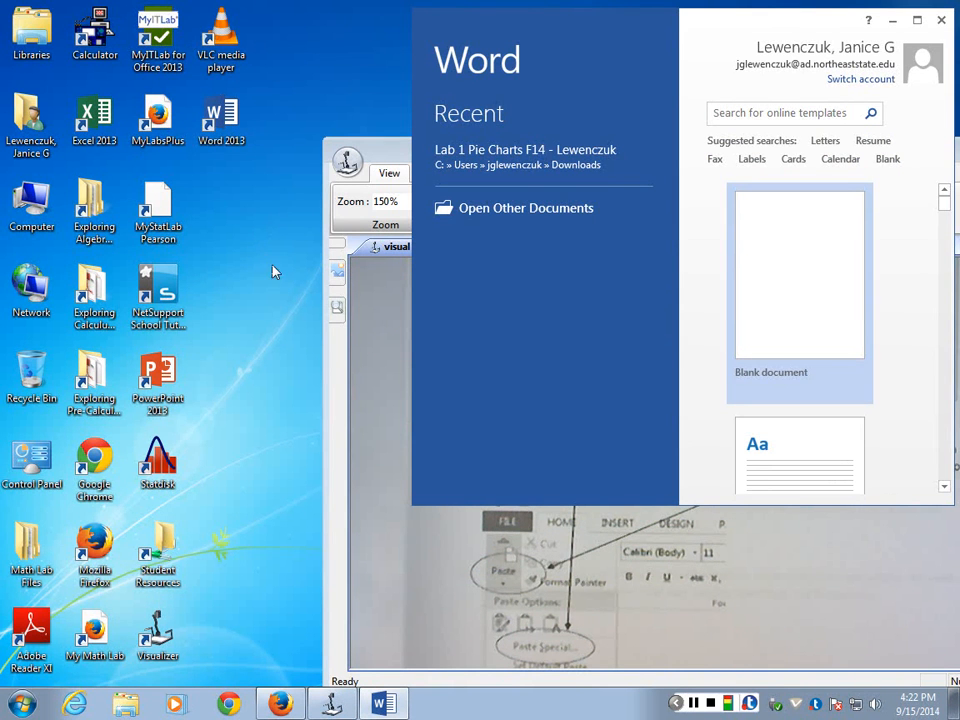
click(809, 292)
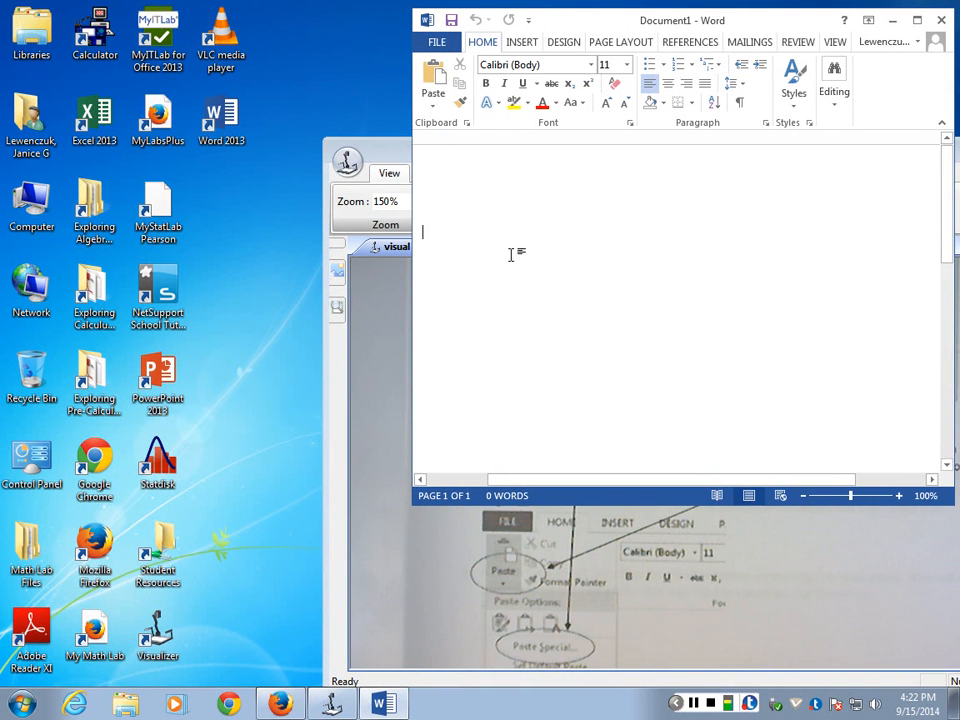
drag(778, 22, 402, 30)
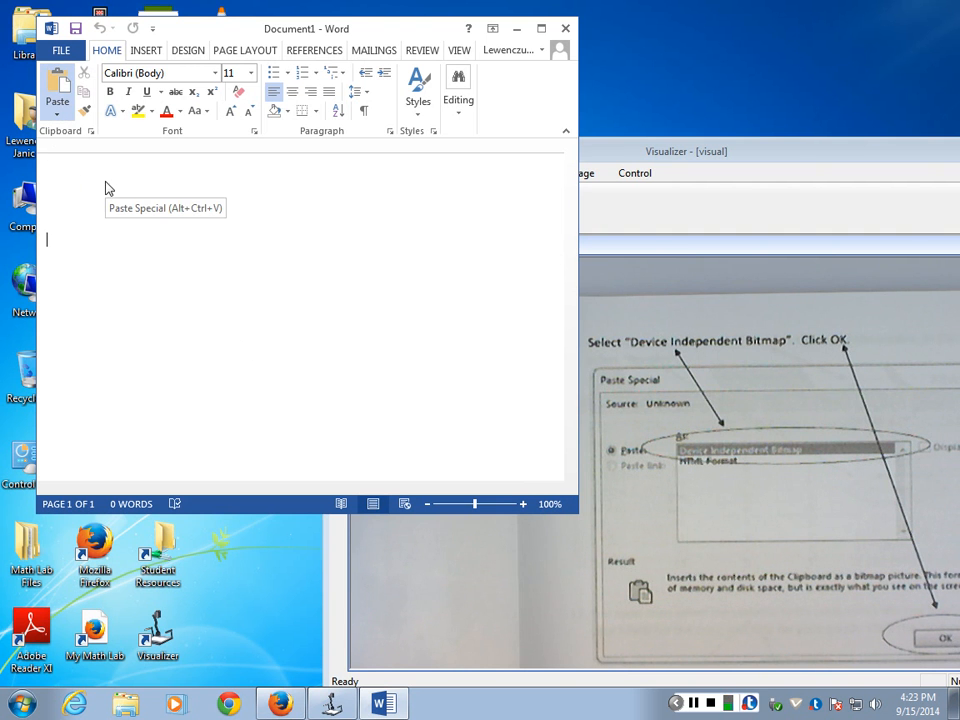
Paste the copied histogram into the blank document with Paste Special as a Device Independent Bitmap
key(ctrl+alt+v)
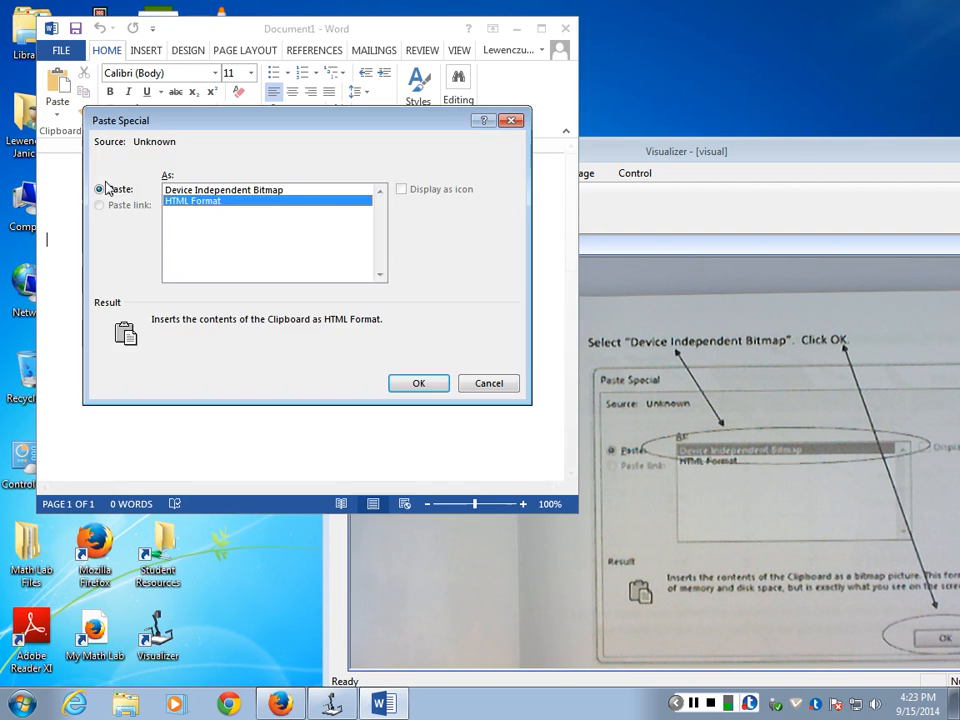
click(224, 190)
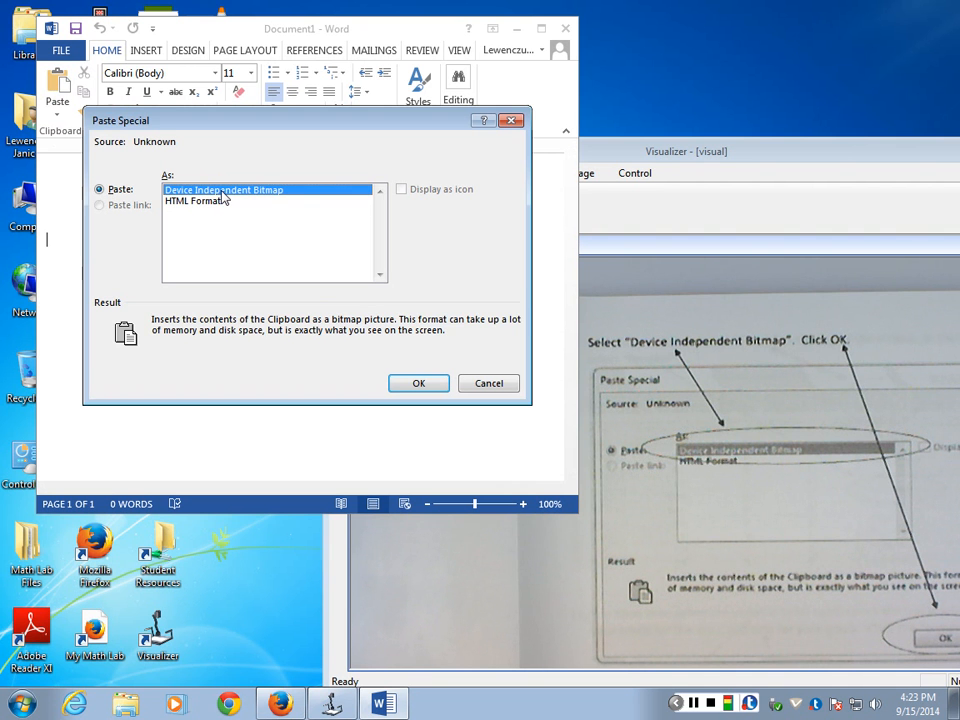
click(416, 383)
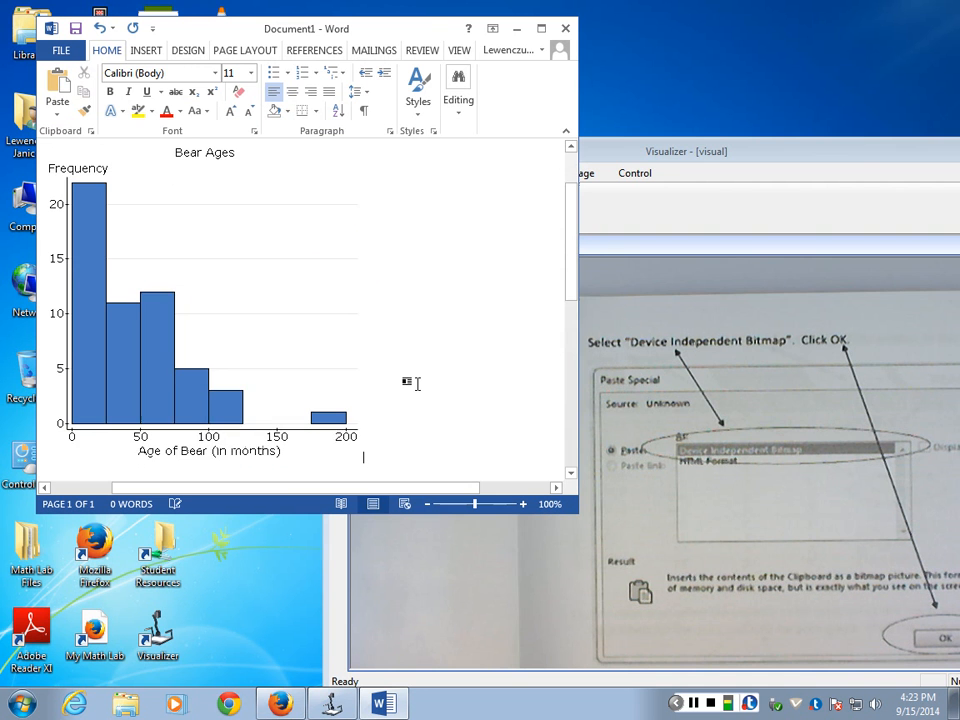
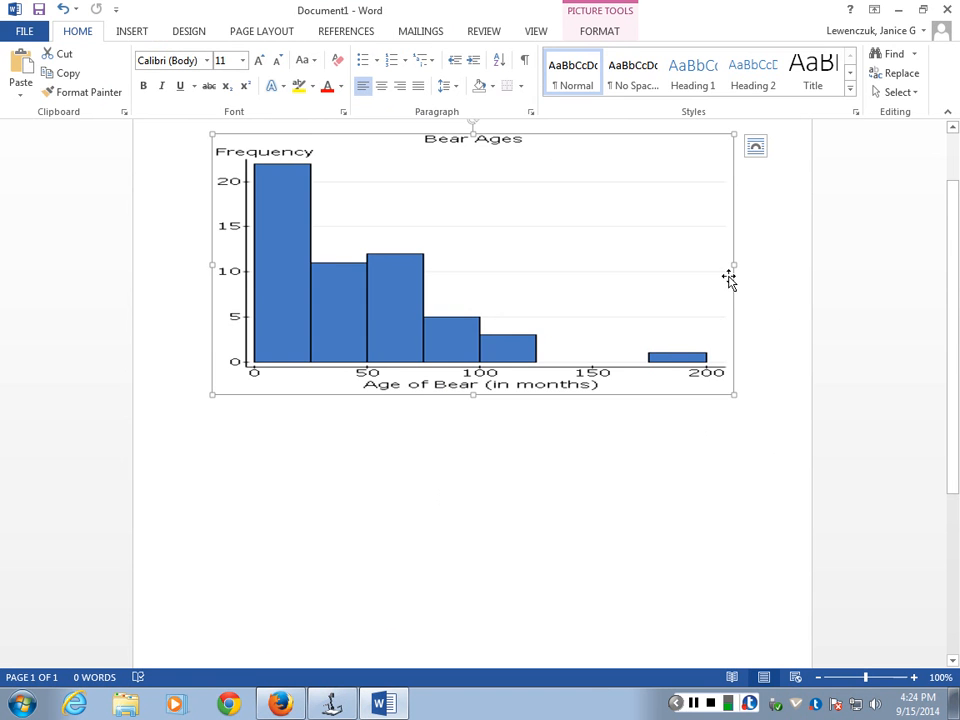
Narrow the pasted histogram from its side to about three quarters of its width, and start a new paragraph below it
drag(734, 266, 591, 264)
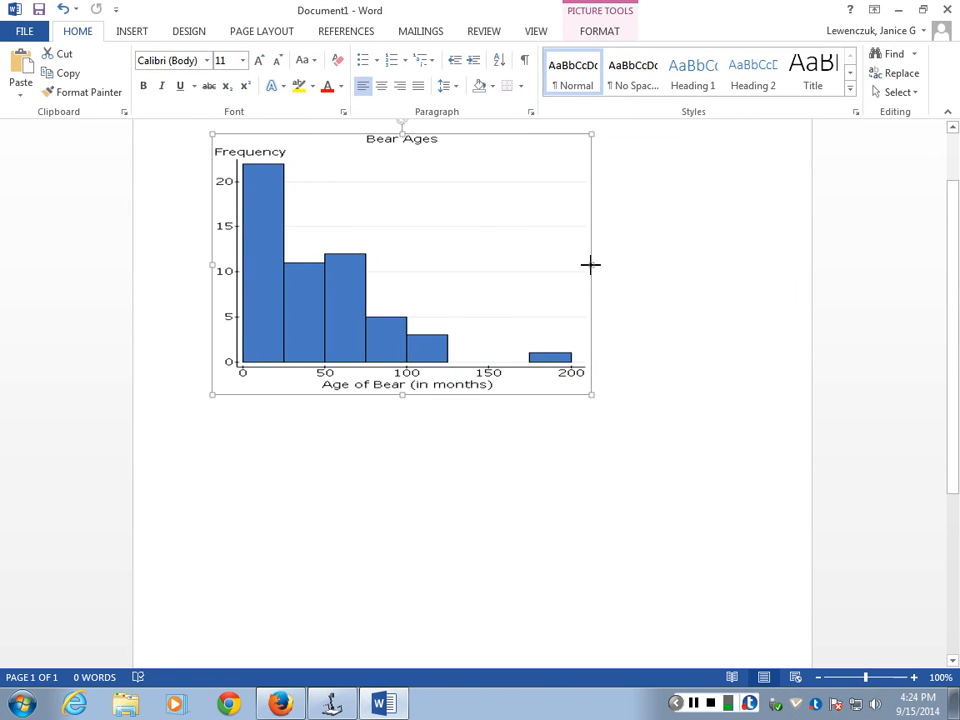
click(431, 517)
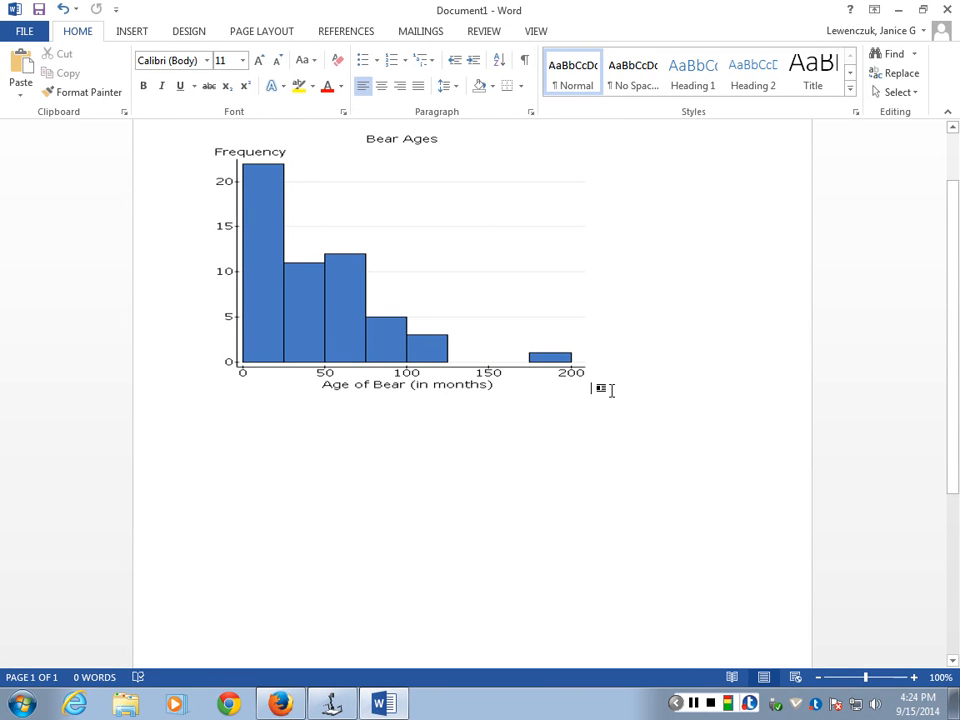
key(Return)
Minimize Word, switch to StatCrunch in Firefox, and close both the copyable image and the Bear Ages histogram window
click(896, 12)
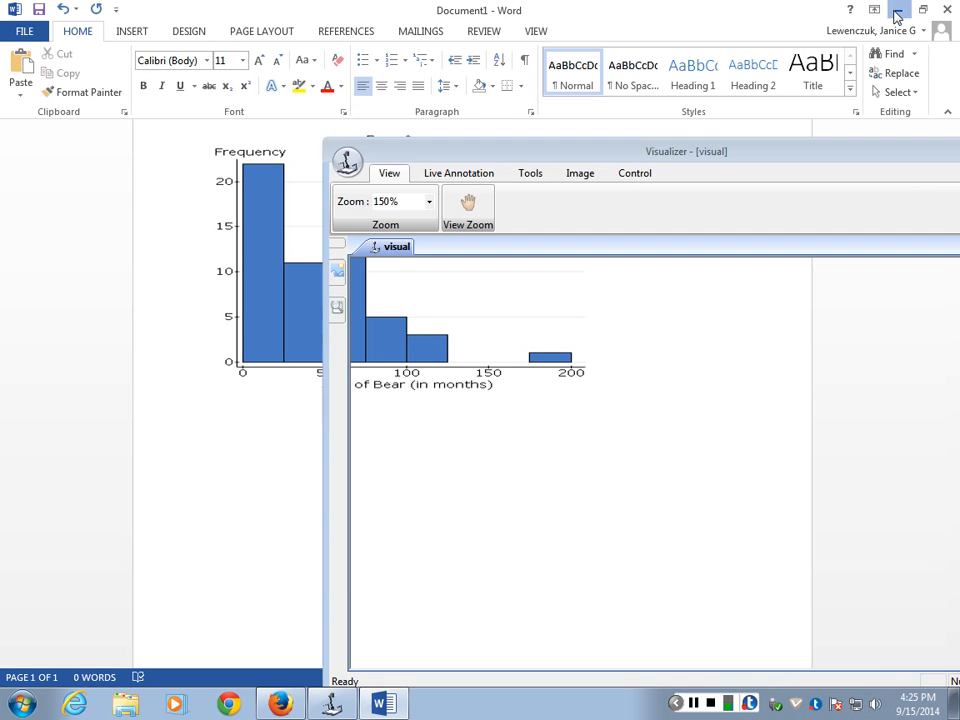
click(896, 12)
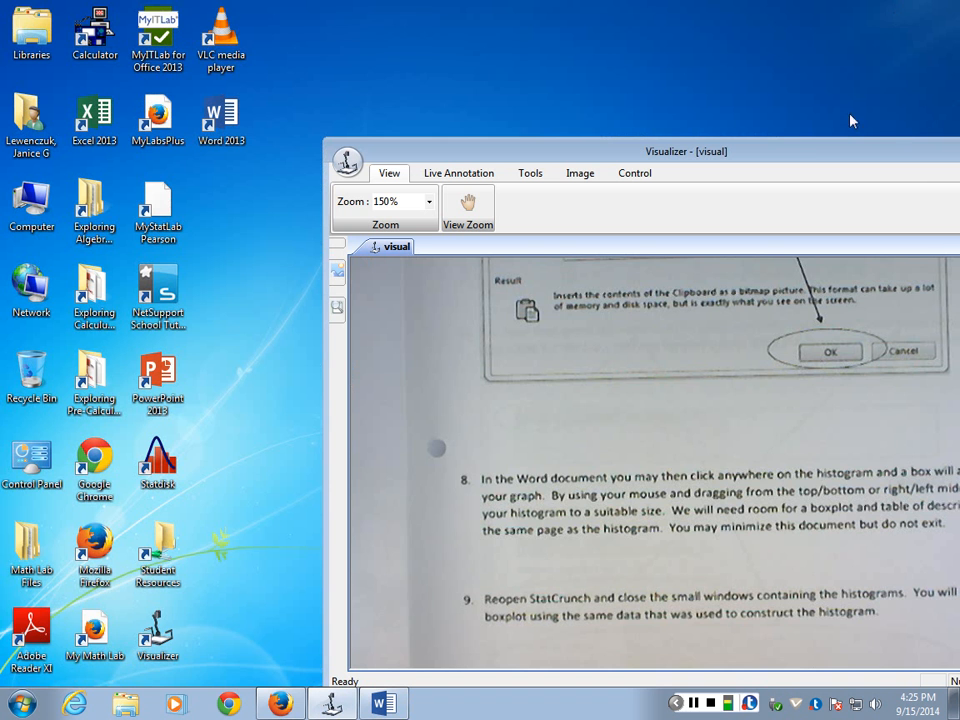
click(281, 706)
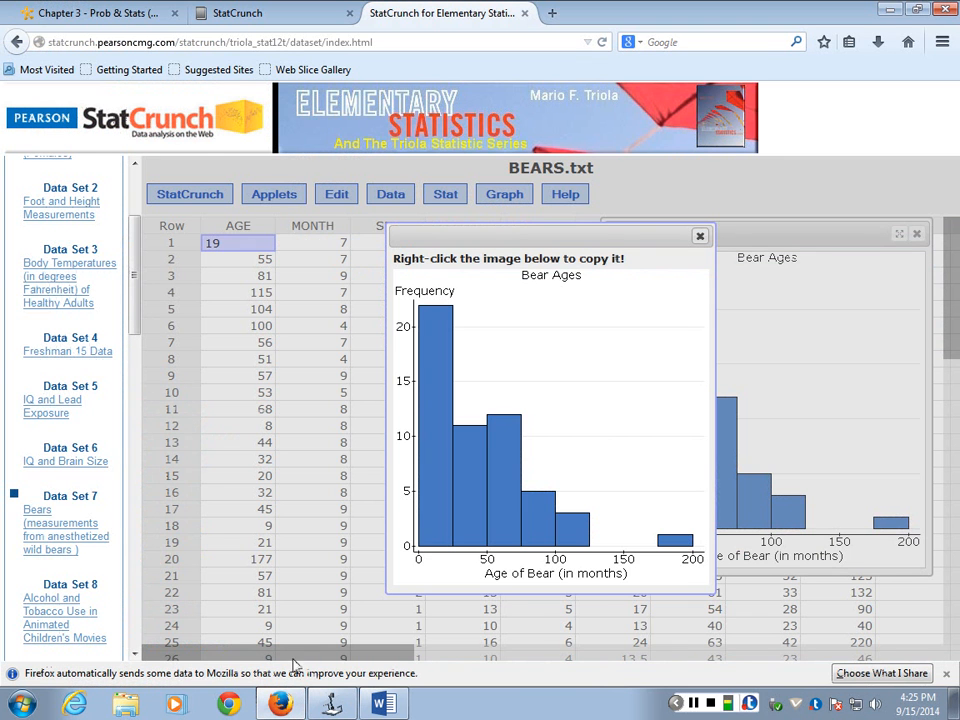
mouse_move(615, 411)
click(700, 236)
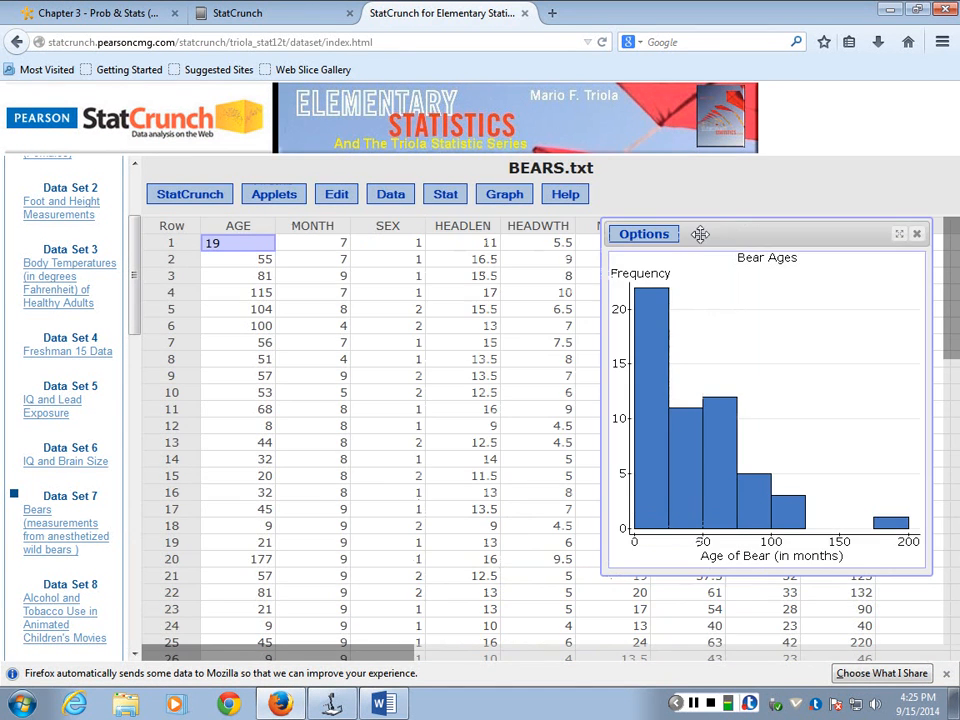
click(918, 236)
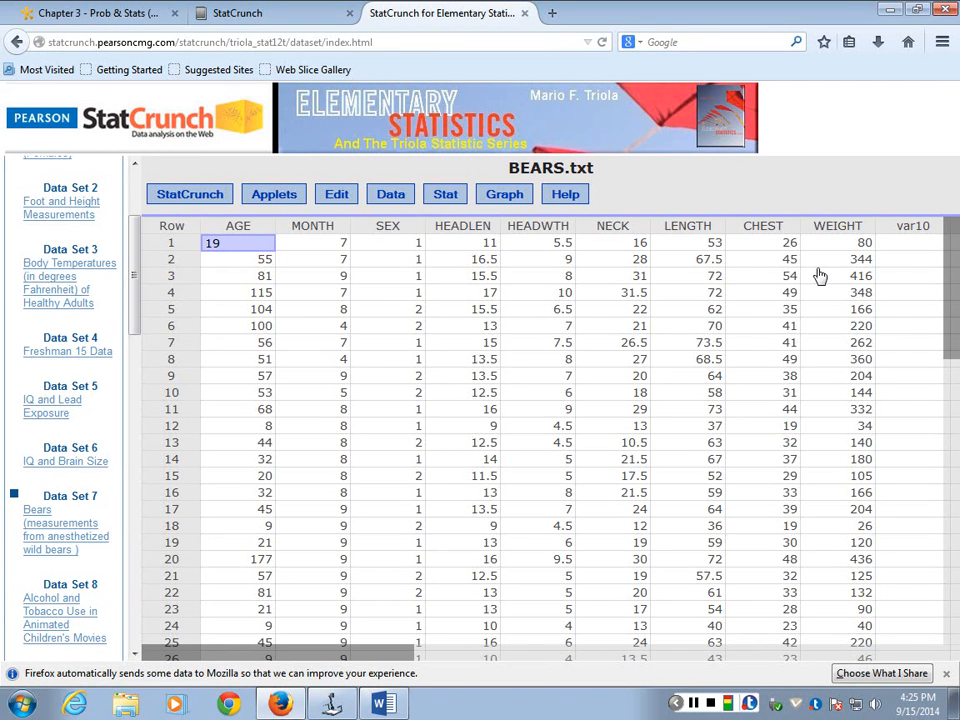
Consult the Visualizer instructions, and set up a StatCrunch boxplot of the AGE column with boxes drawn horizontally
click(330, 706)
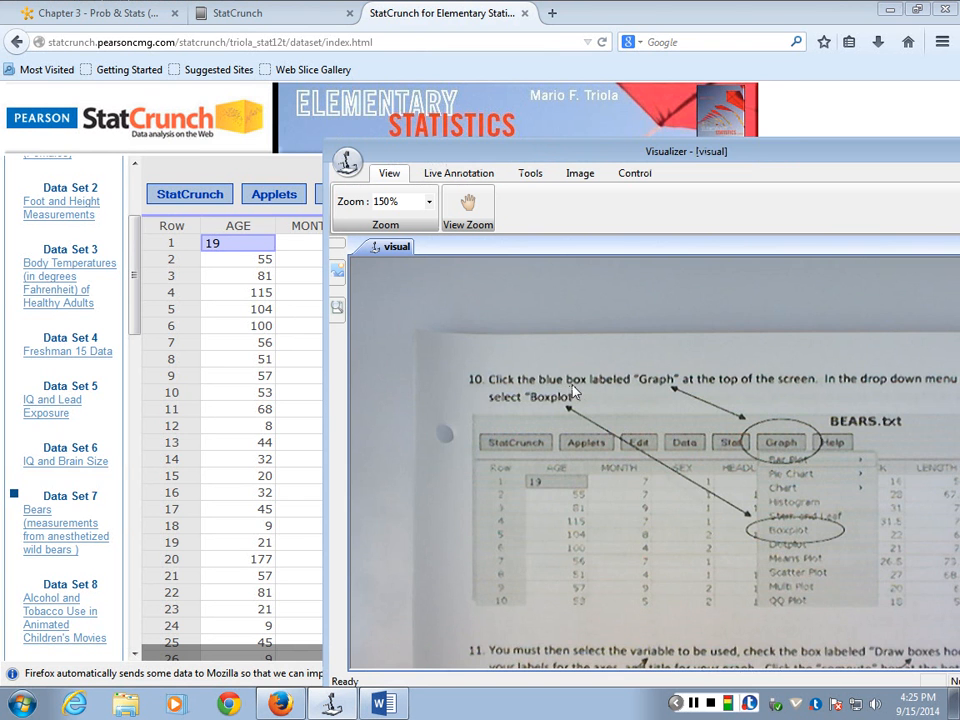
drag(748, 155, 687, 285)
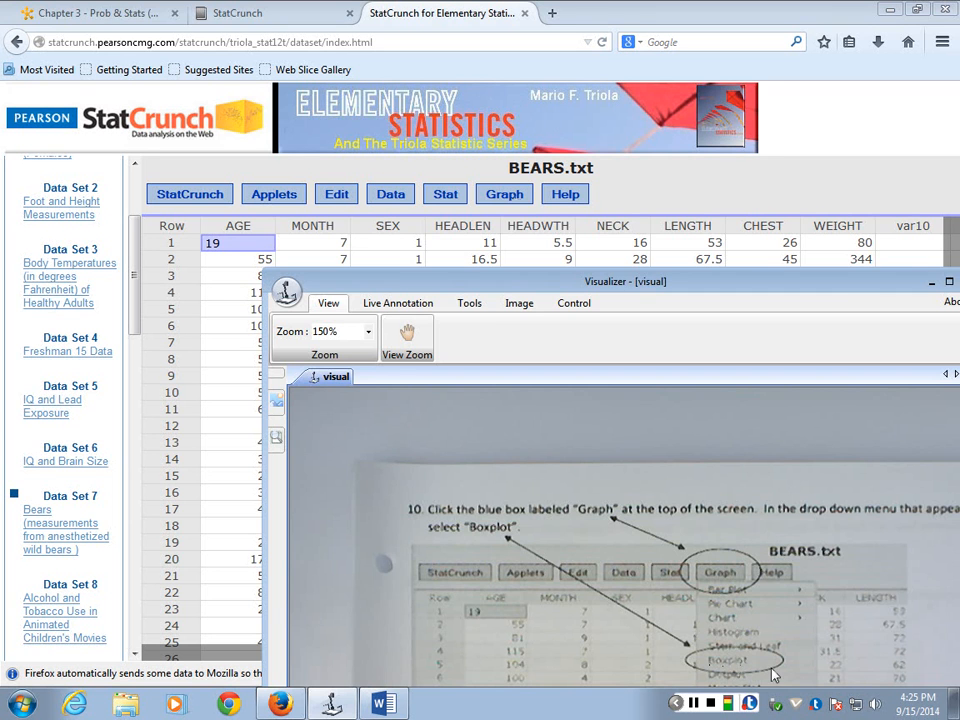
click(520, 200)
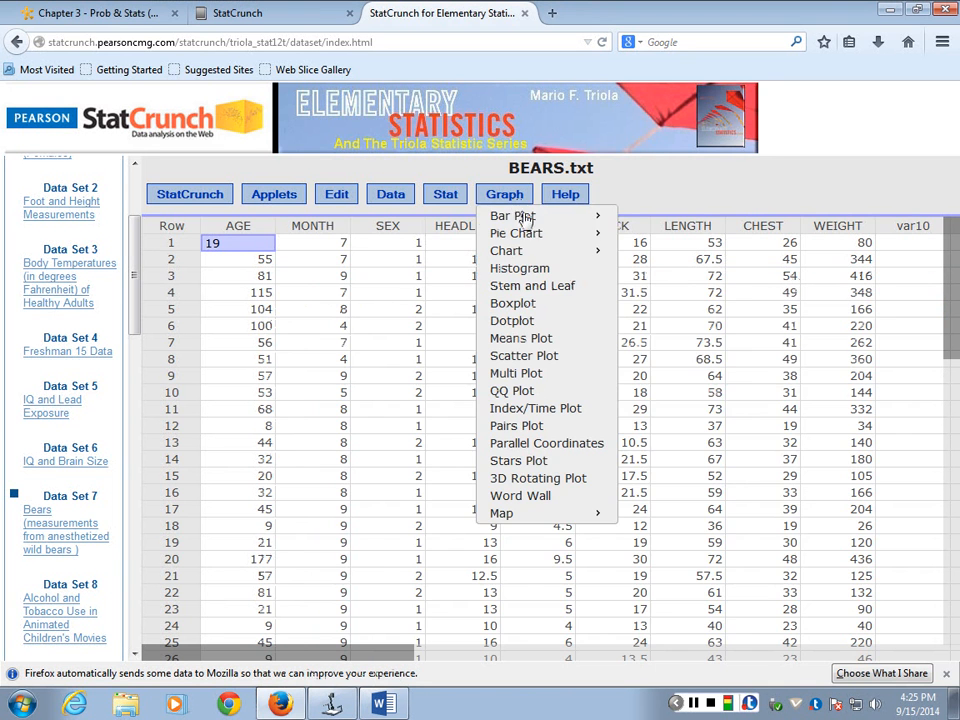
click(533, 308)
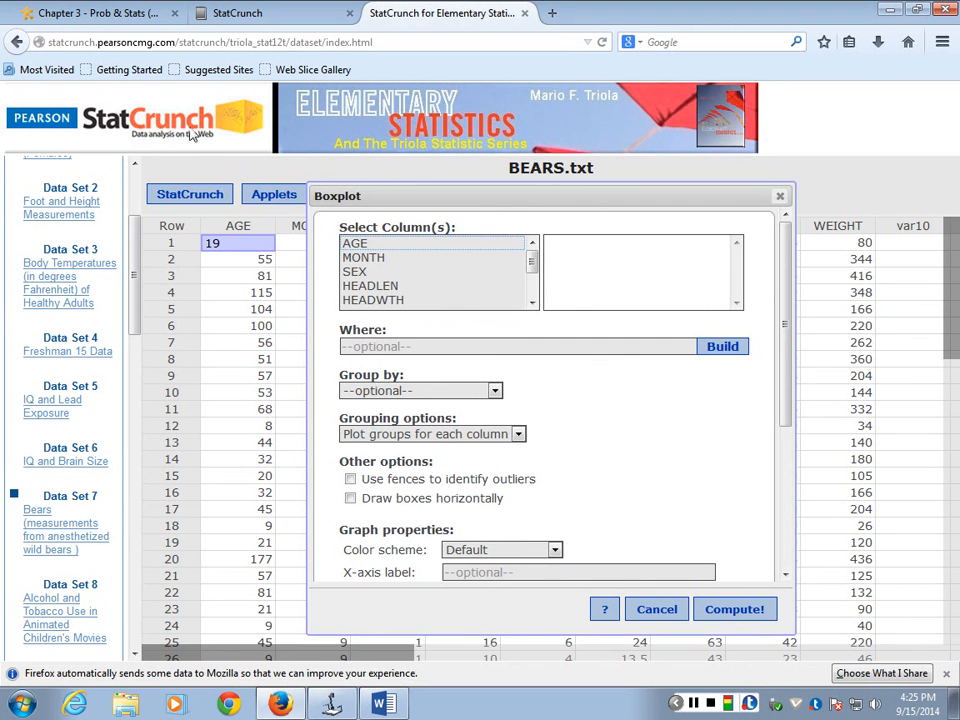
click(349, 245)
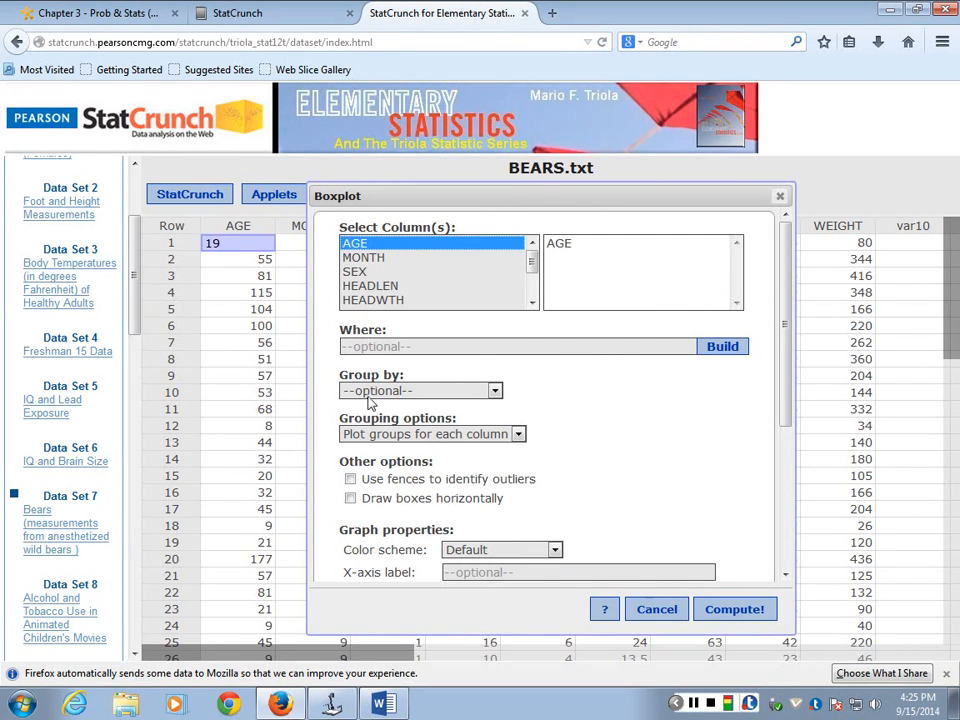
click(351, 499)
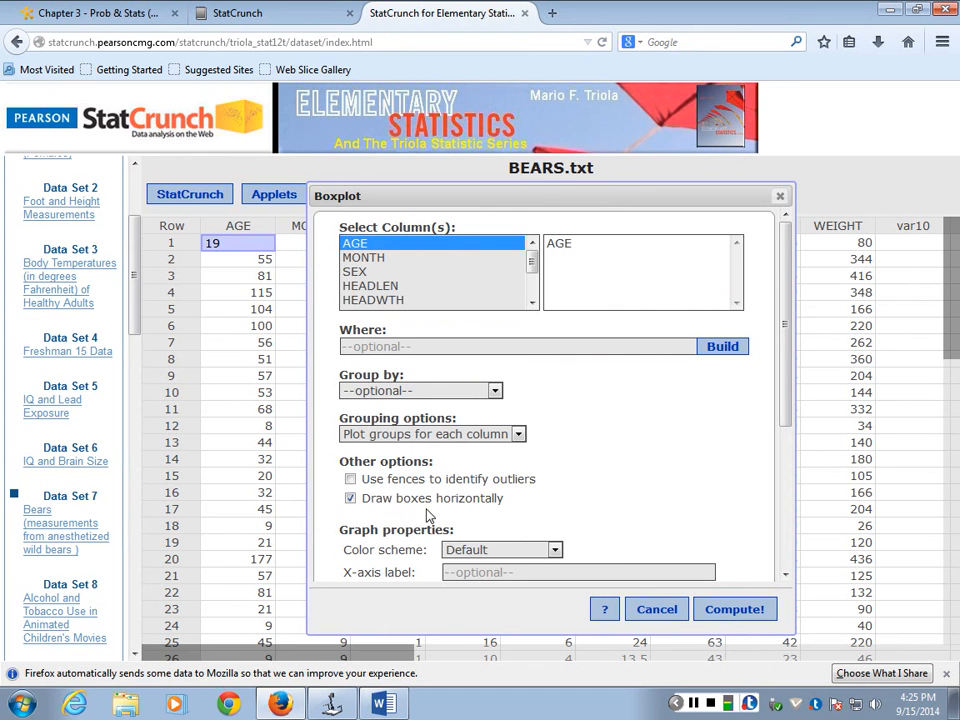
Label the boxplot's X-axis "Age of Bear (in months)" and set its title to "Bear Ages", leaving the Y-axis label empty
scroll(500, 498, down, 2)
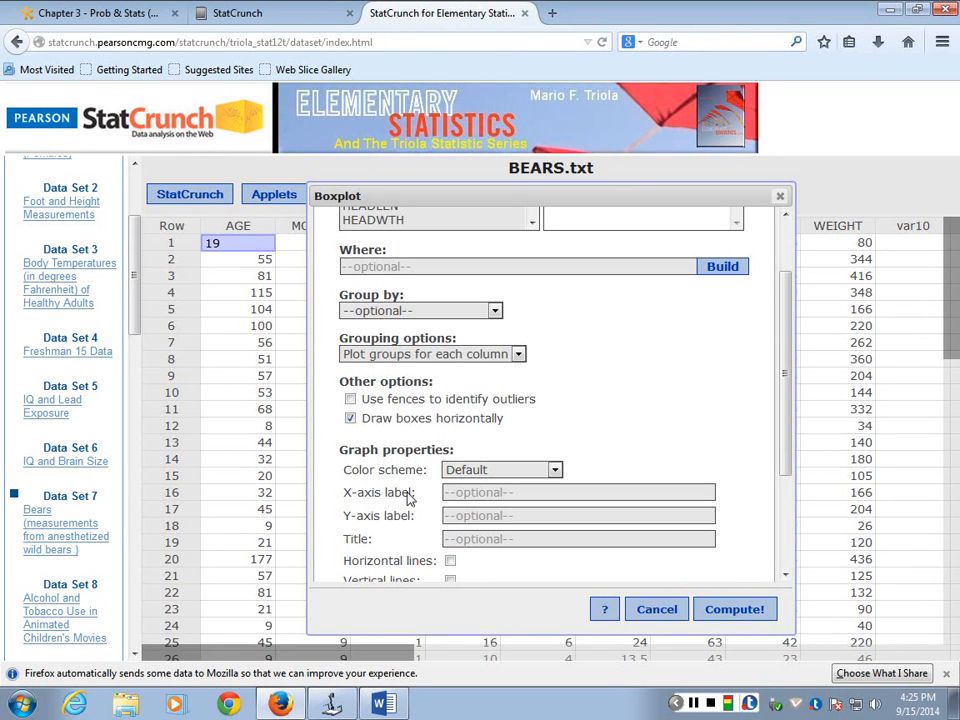
click(463, 493)
text(Age of Bear ()
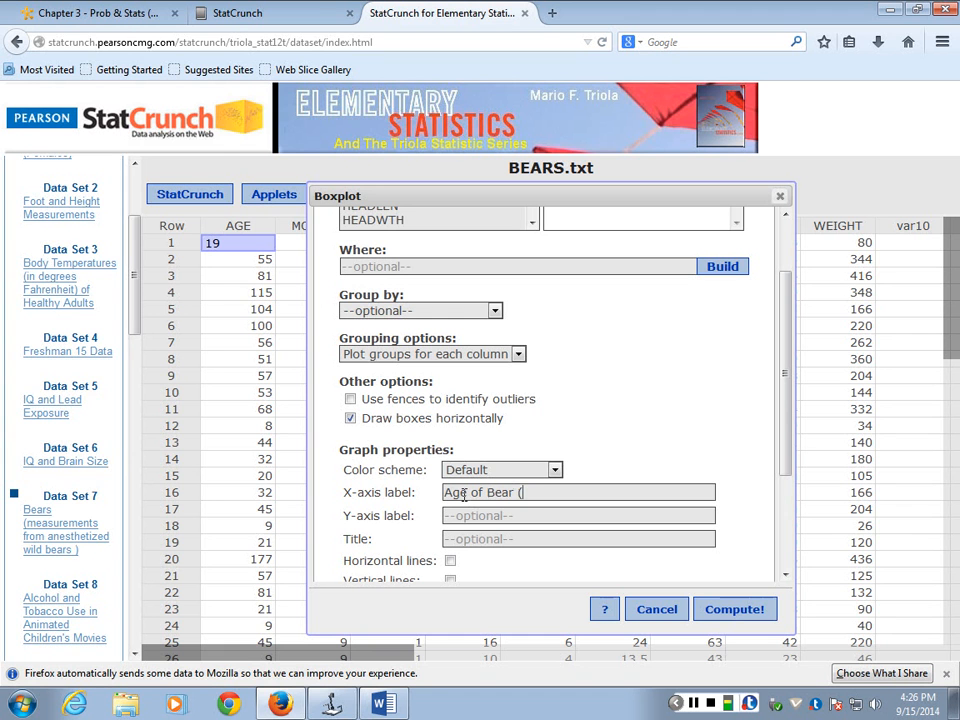
text(in months))
click(466, 517)
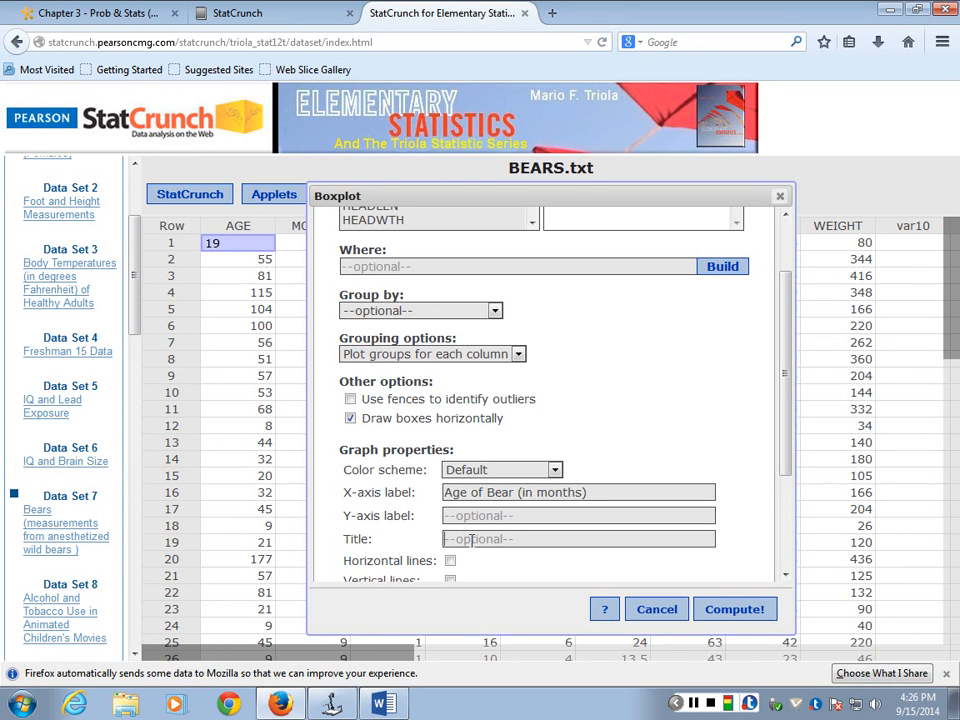
text(Bears Ages)
click(474, 541)
key(BackSpace)
Compute the Bear Ages boxplot, leaving the horizontal and vertical lines off and the multiple-graph settings at their defaults
scroll(476, 541, down, 3)
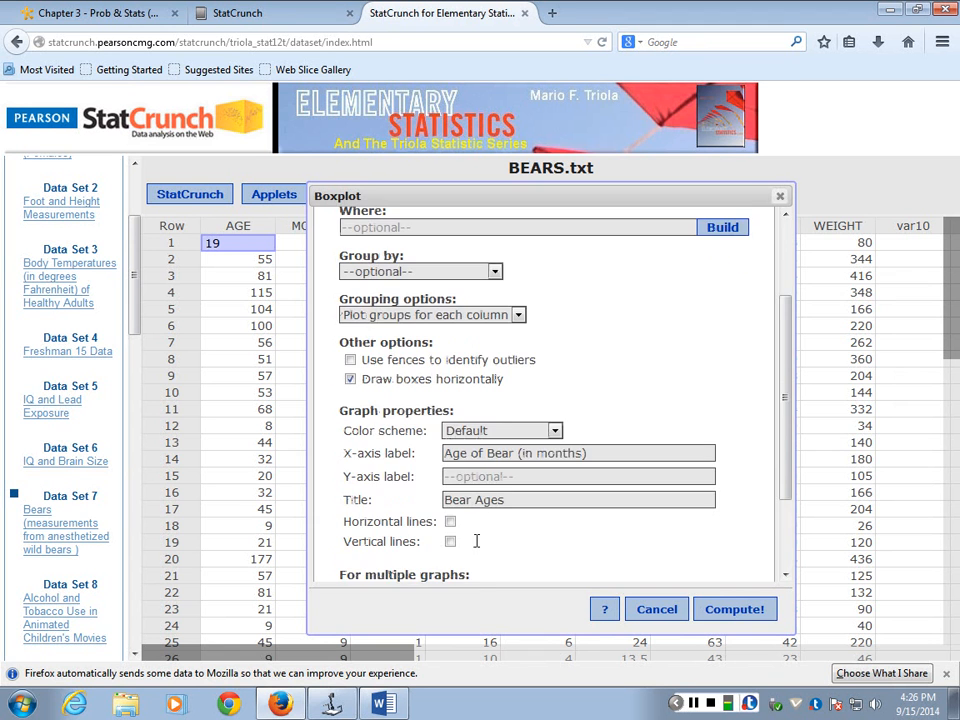
scroll(476, 548, down, 2)
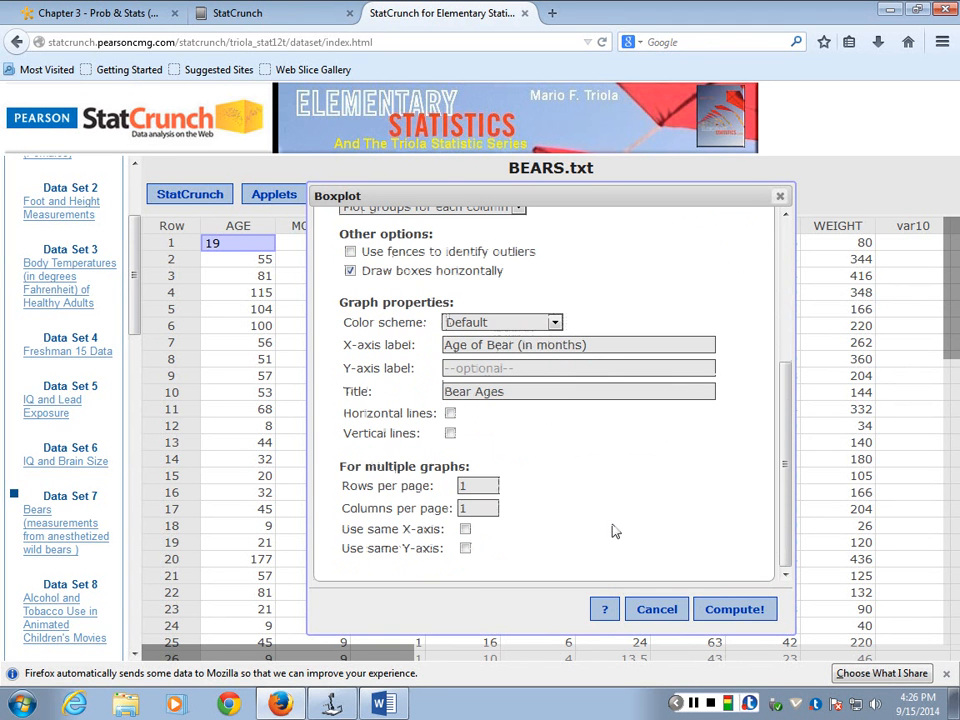
click(736, 610)
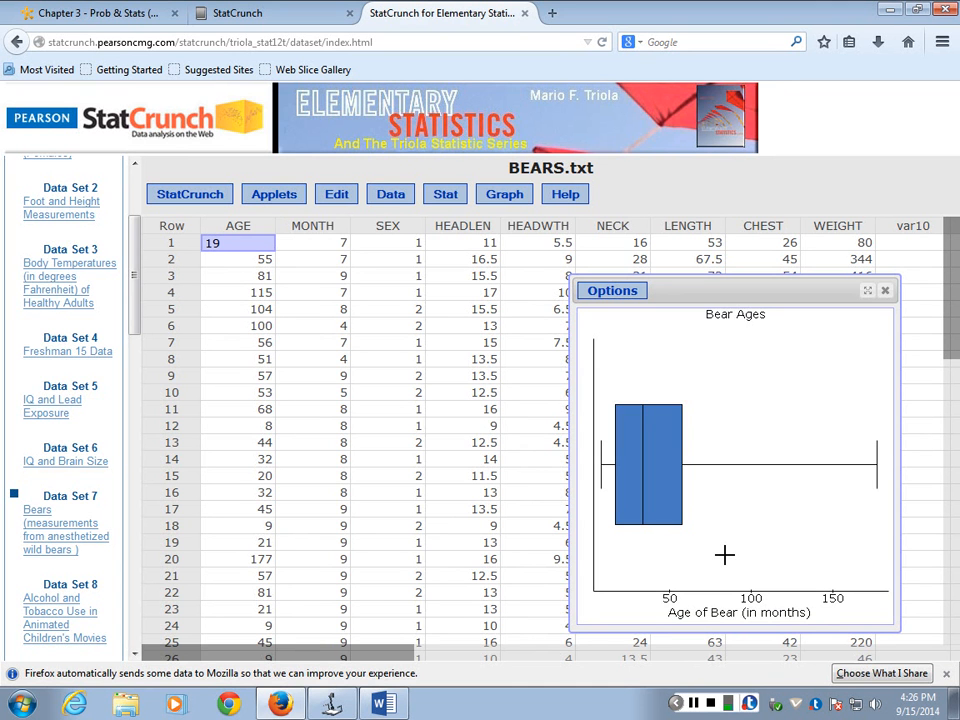
Consult the Visualizer instructions, then generate a copyable image of the Bear Ages boxplot and copy it to the clipboard
click(332, 704)
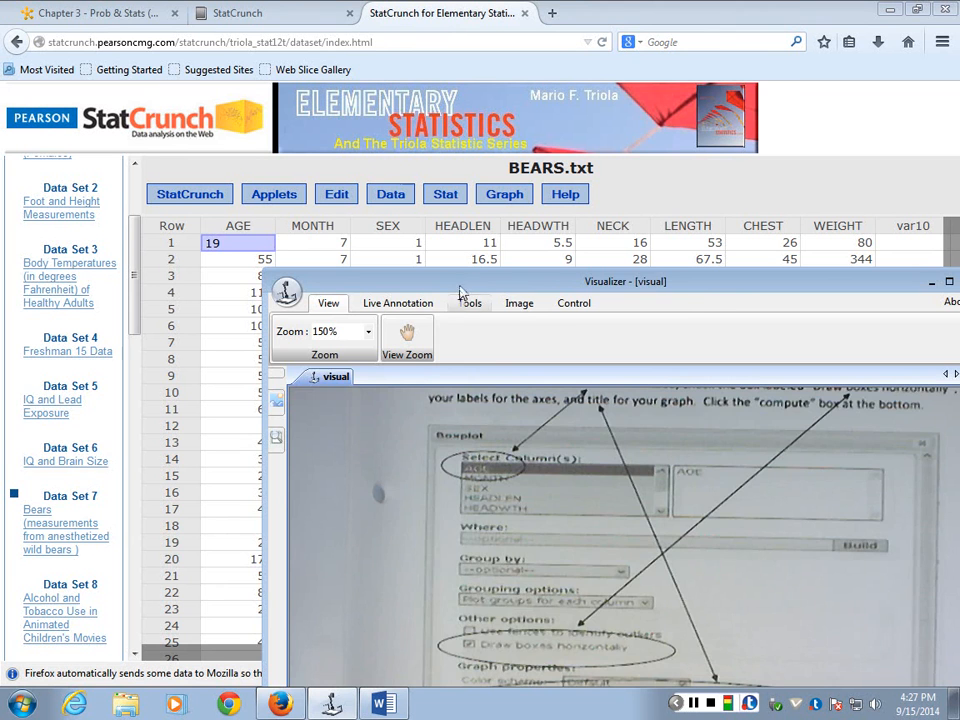
drag(463, 288, 383, 631)
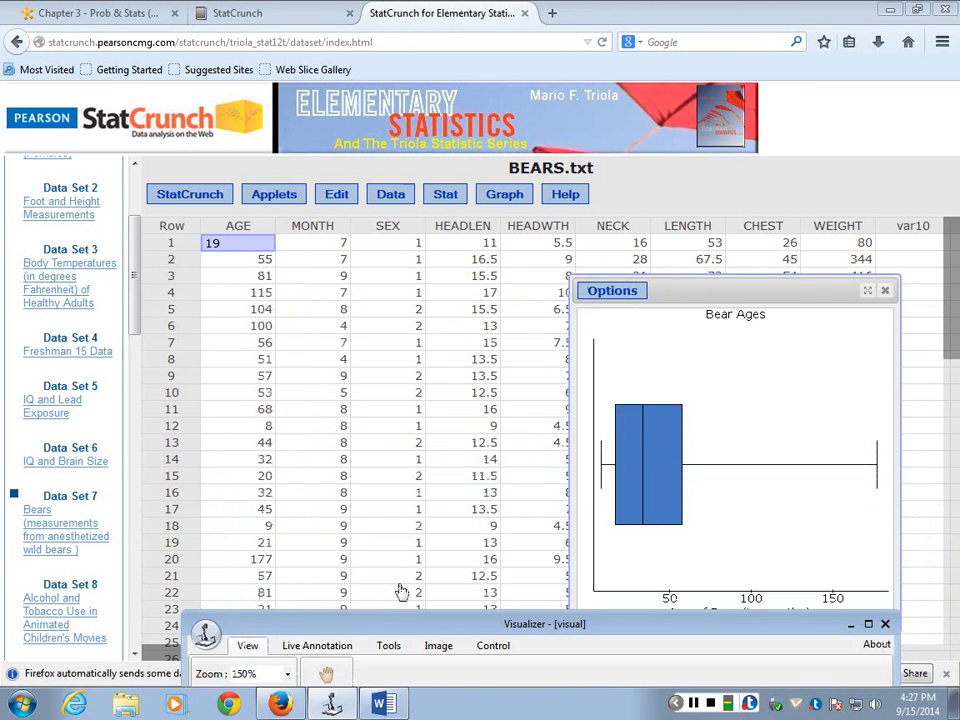
click(612, 290)
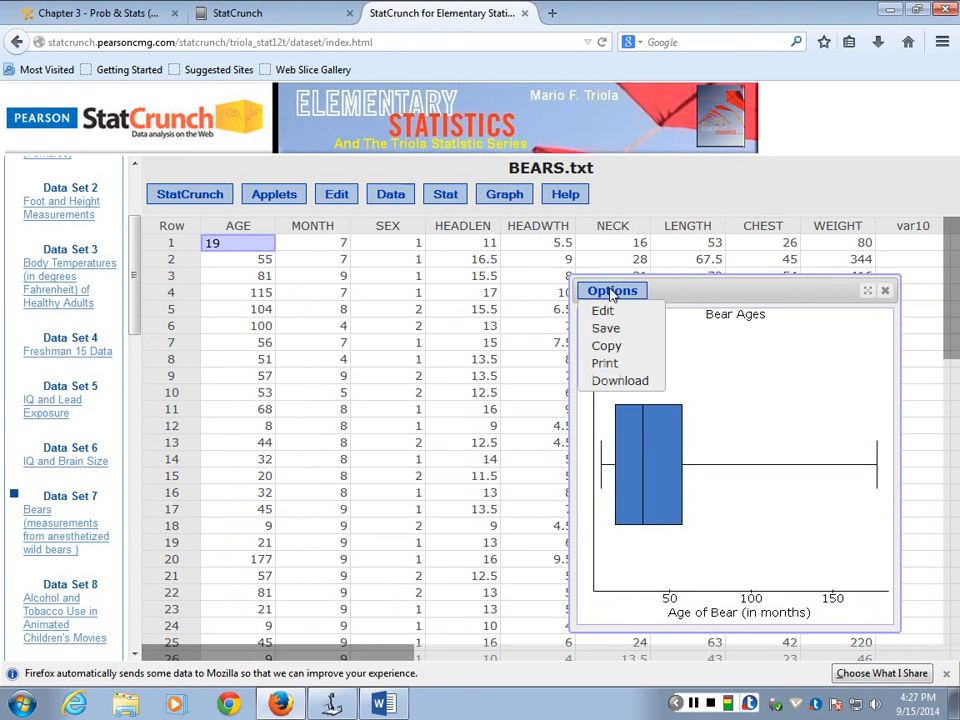
click(606, 346)
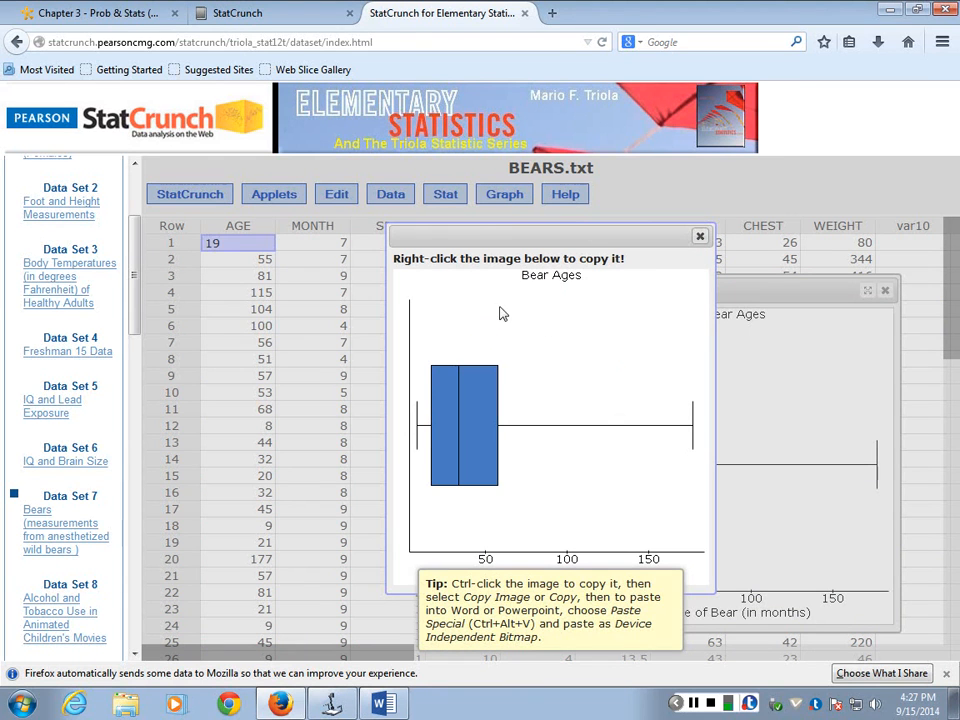
right_click(481, 424)
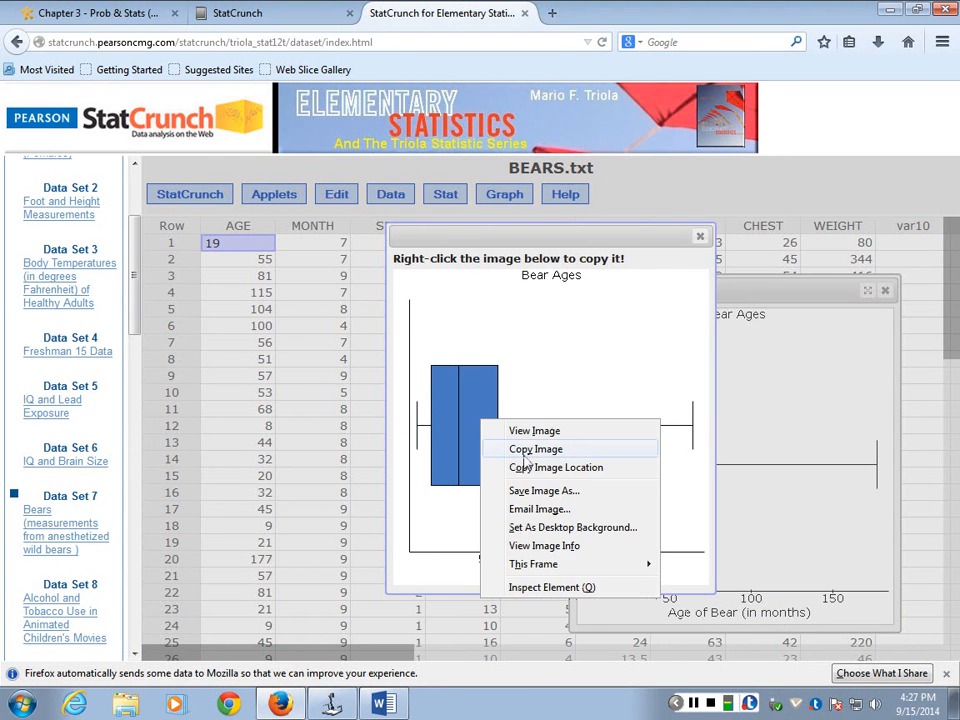
click(530, 452)
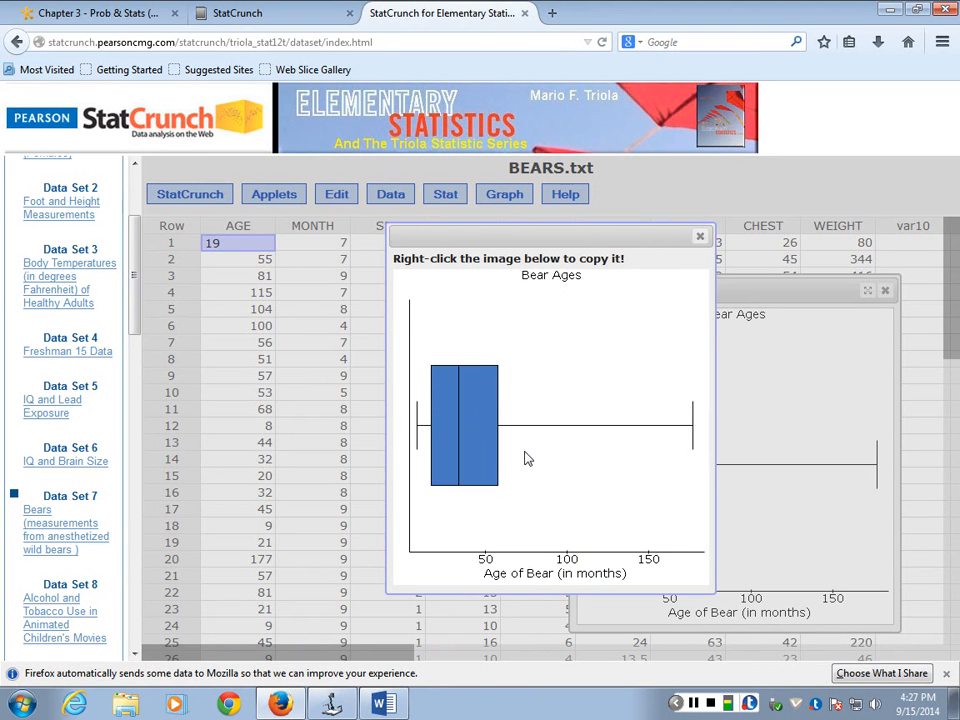
Switch to the Word document and paste the boxplot below the histogram with Paste Special as a Device Independent Bitmap
click(383, 705)
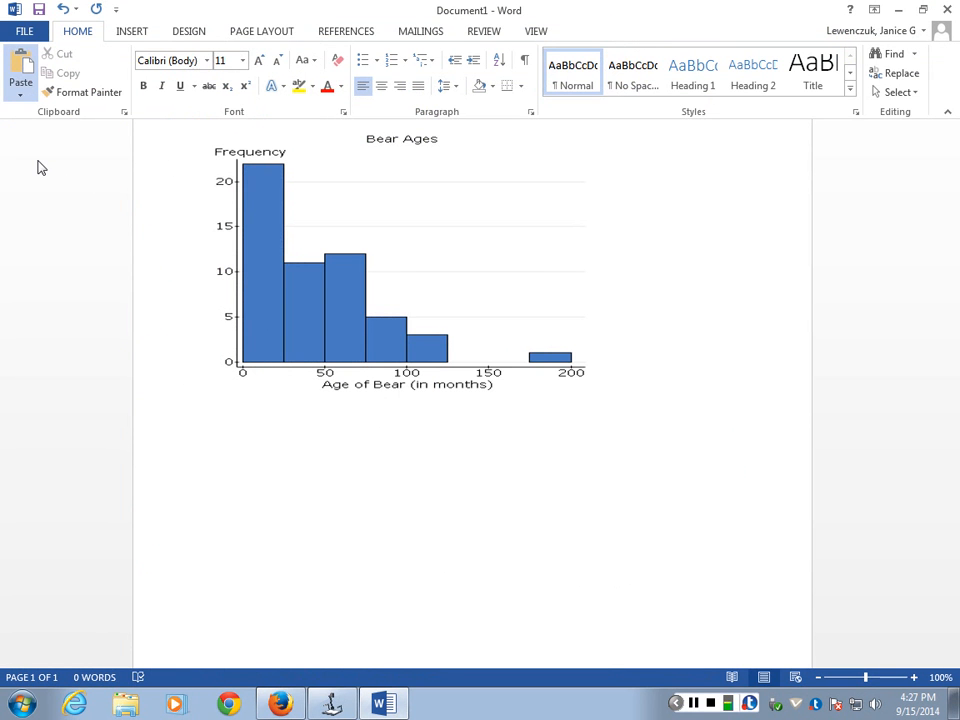
key(ctrl+alt+v)
click(367, 269)
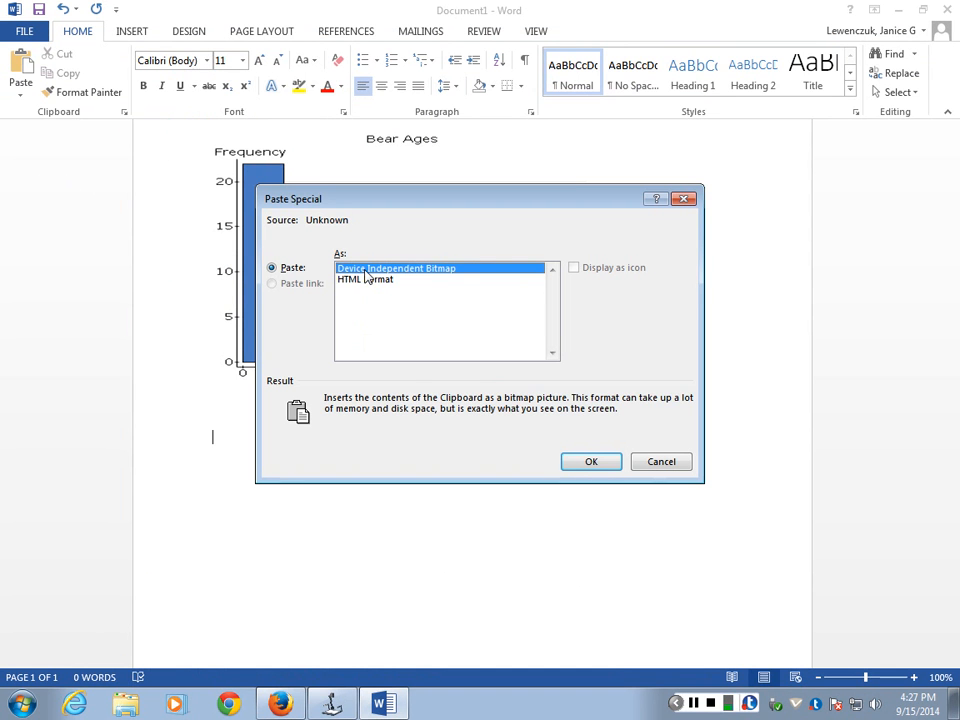
click(586, 464)
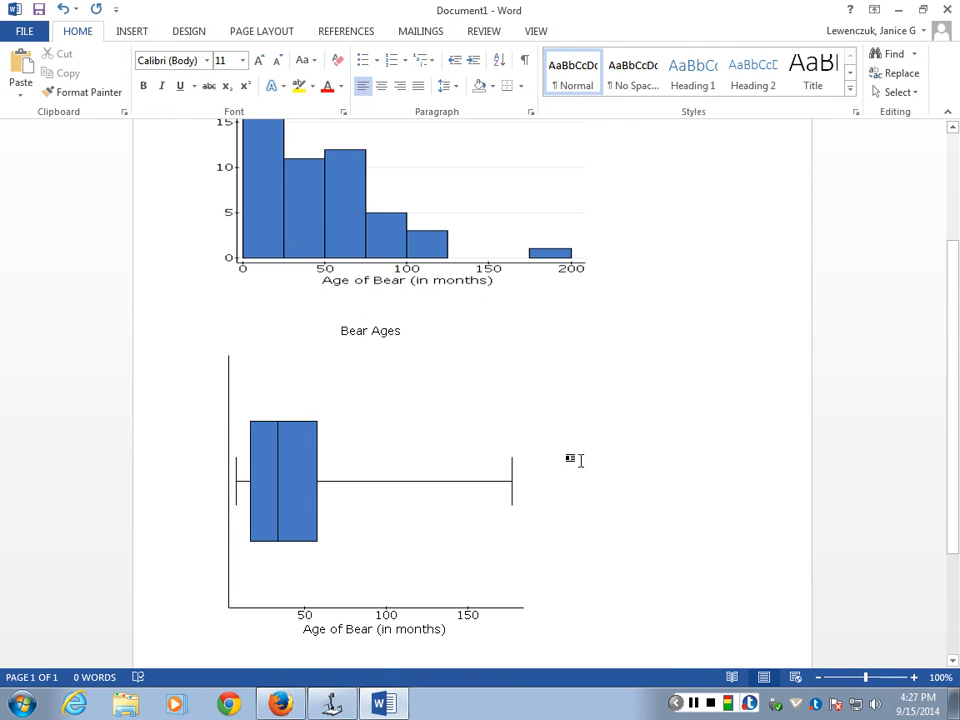
Review how both graphs fit on the page, and widen the boxplot to roughly match the histogram's width
scroll(581, 460, down, 1)
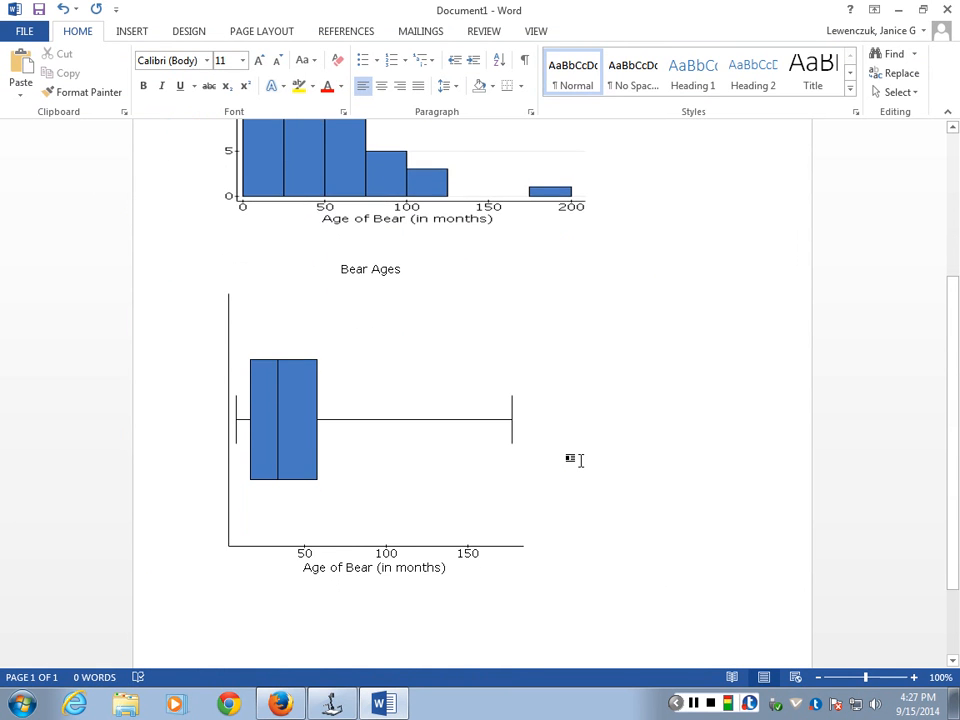
scroll(581, 460, up, 1)
scroll(580, 460, up, 3)
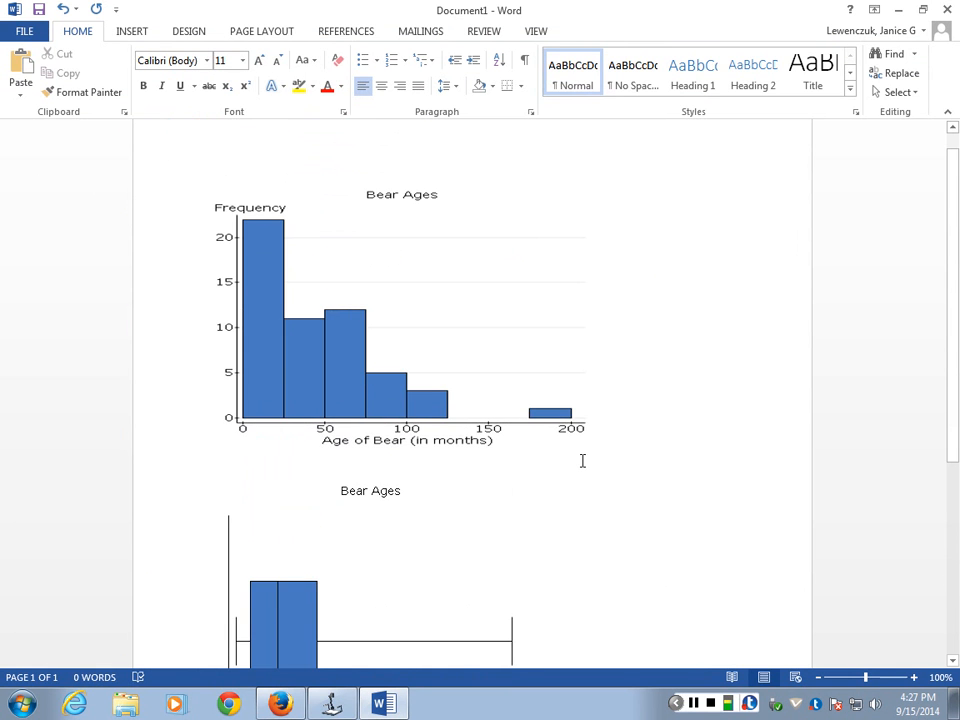
scroll(582, 460, down, 3)
scroll(580, 460, down, 3)
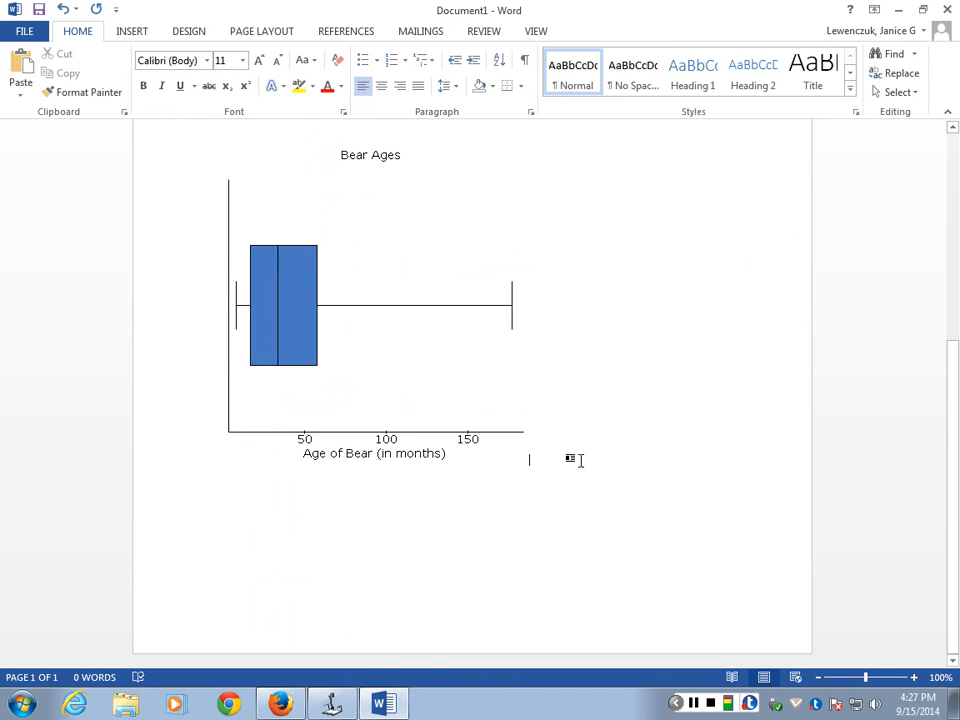
scroll(580, 460, up, 3)
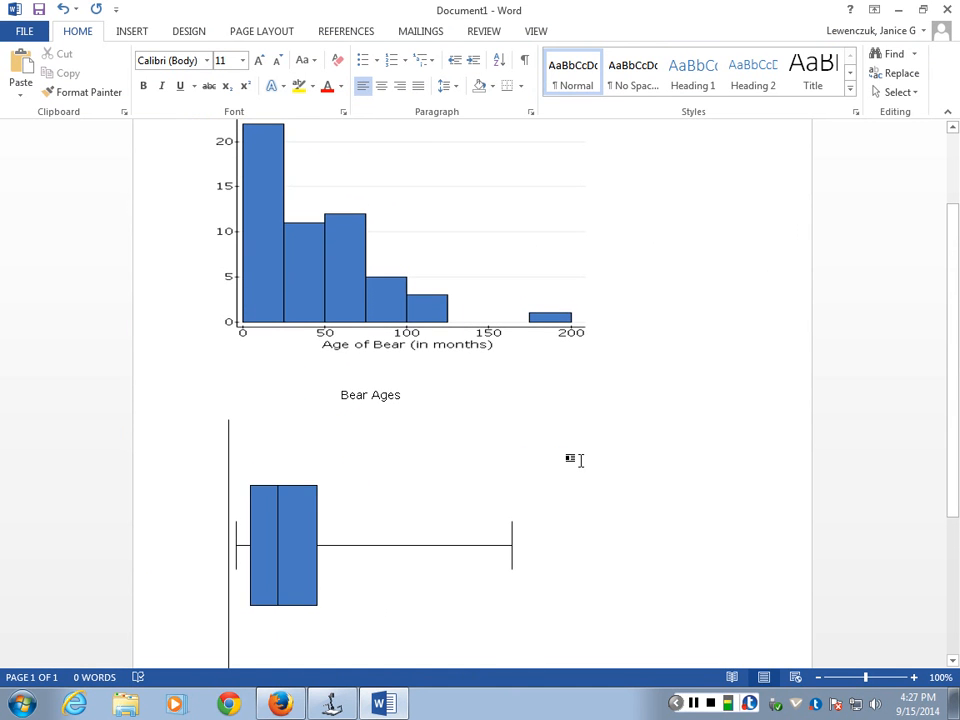
scroll(580, 460, down, 2)
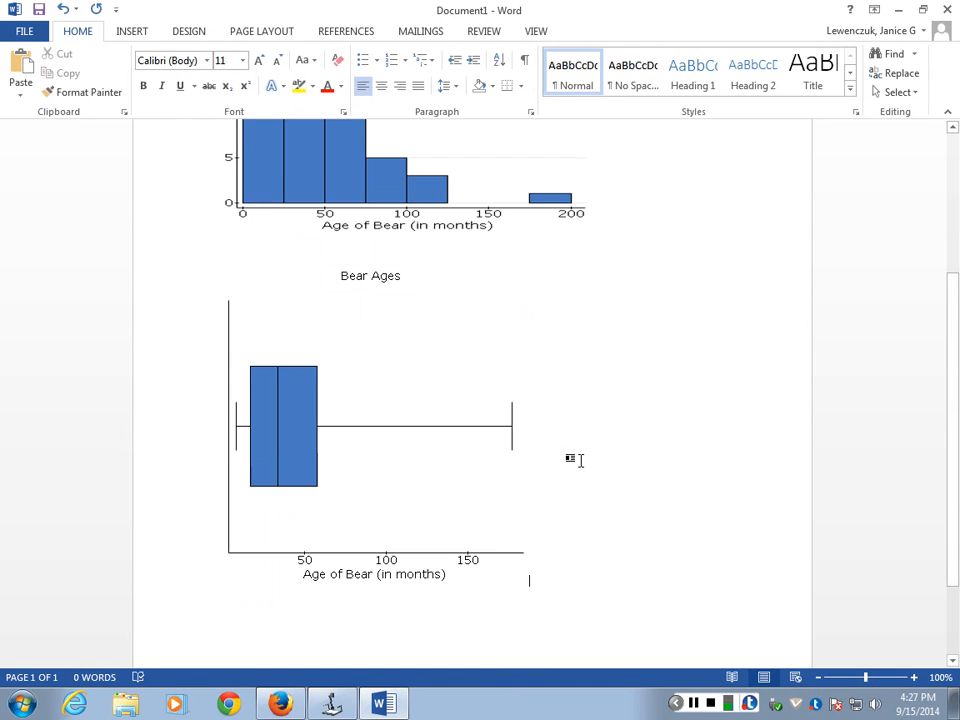
click(465, 460)
drag(527, 426, 582, 426)
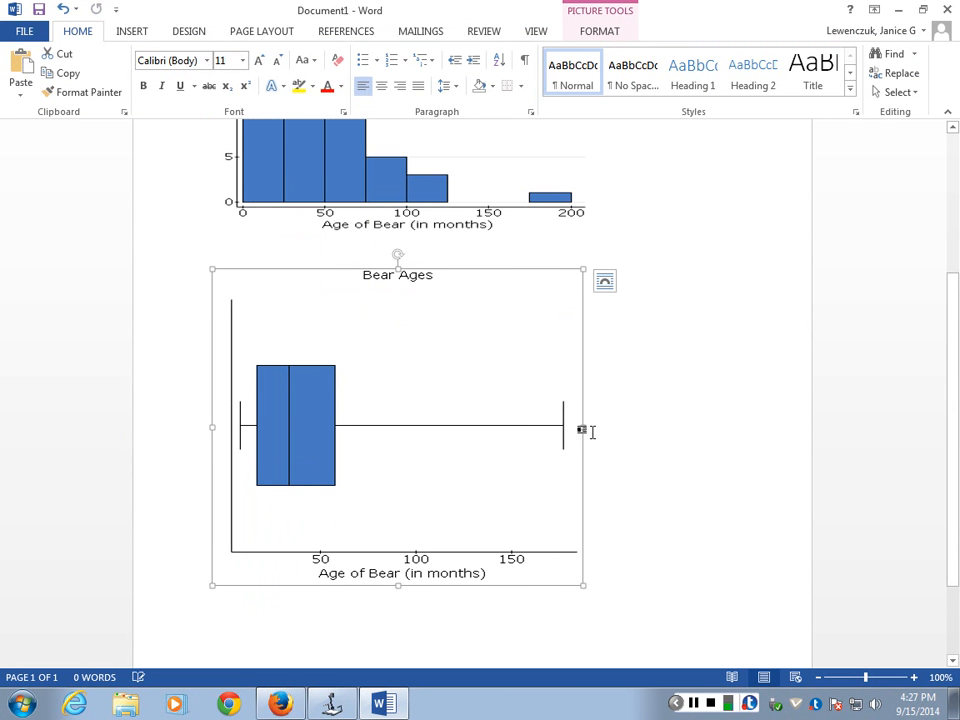
click(639, 437)
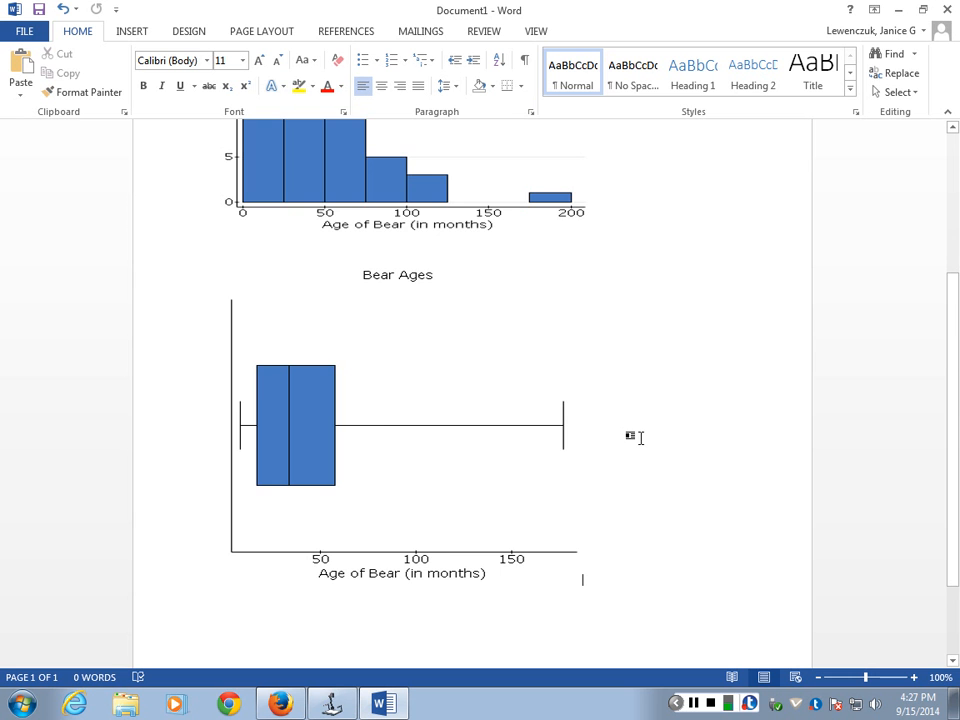
Add two blank lines below the boxplot in the Word document
scroll(640, 437, up, 3)
scroll(640, 437, down, 2)
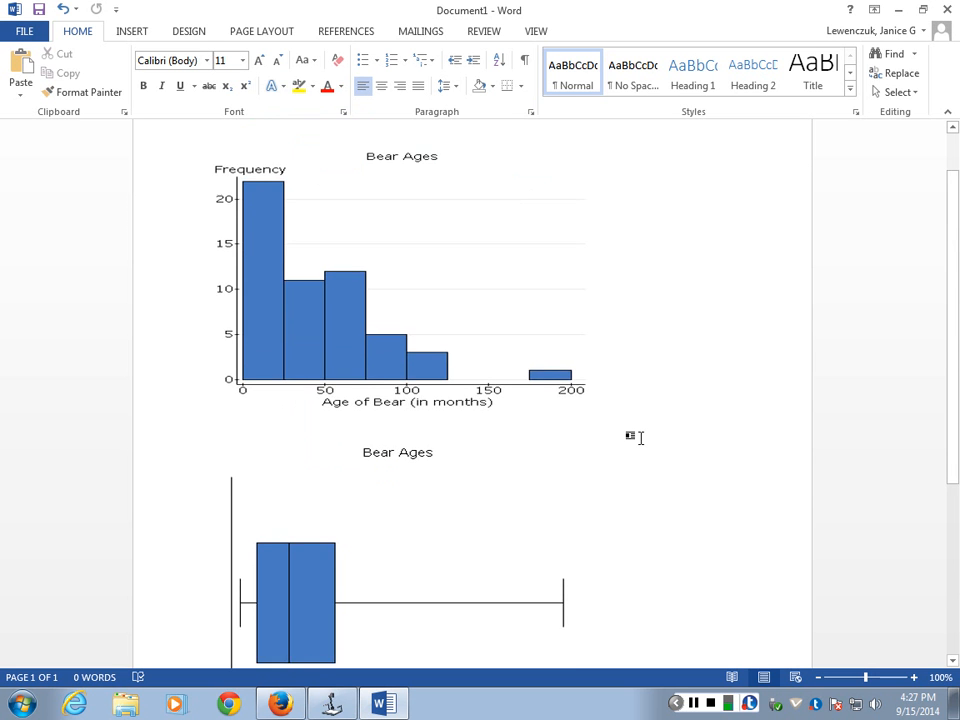
scroll(640, 437, down, 2)
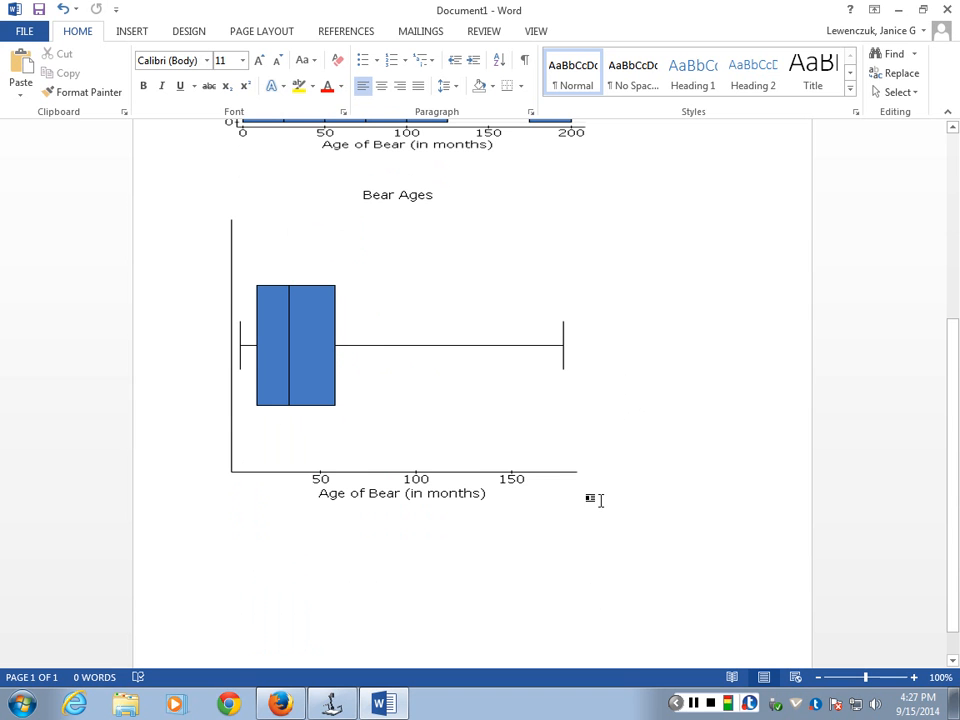
key(Return)
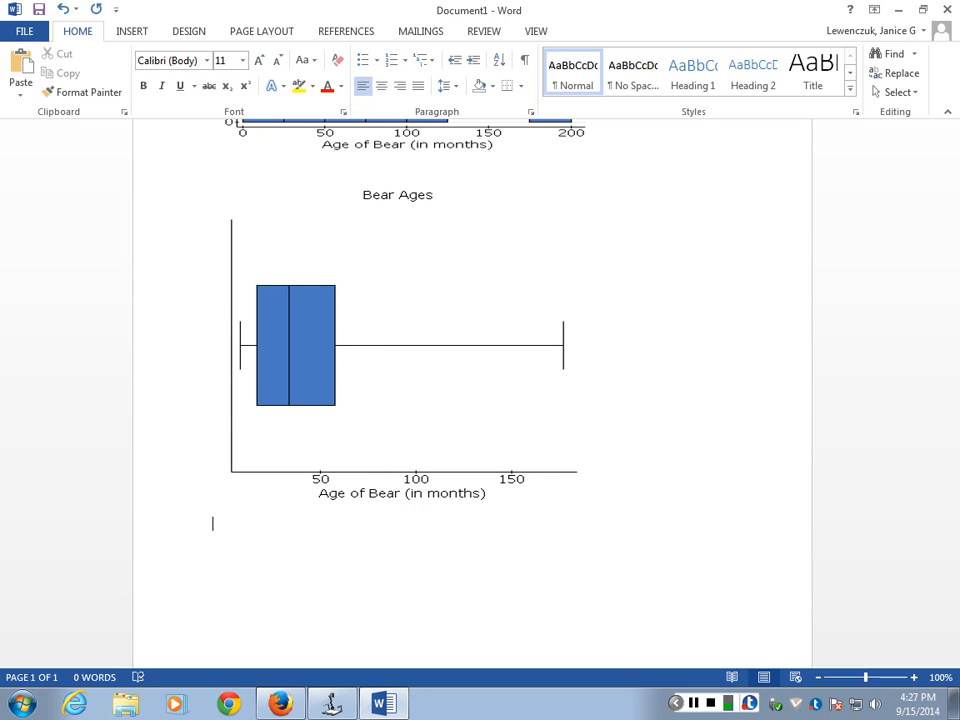
key(Return)
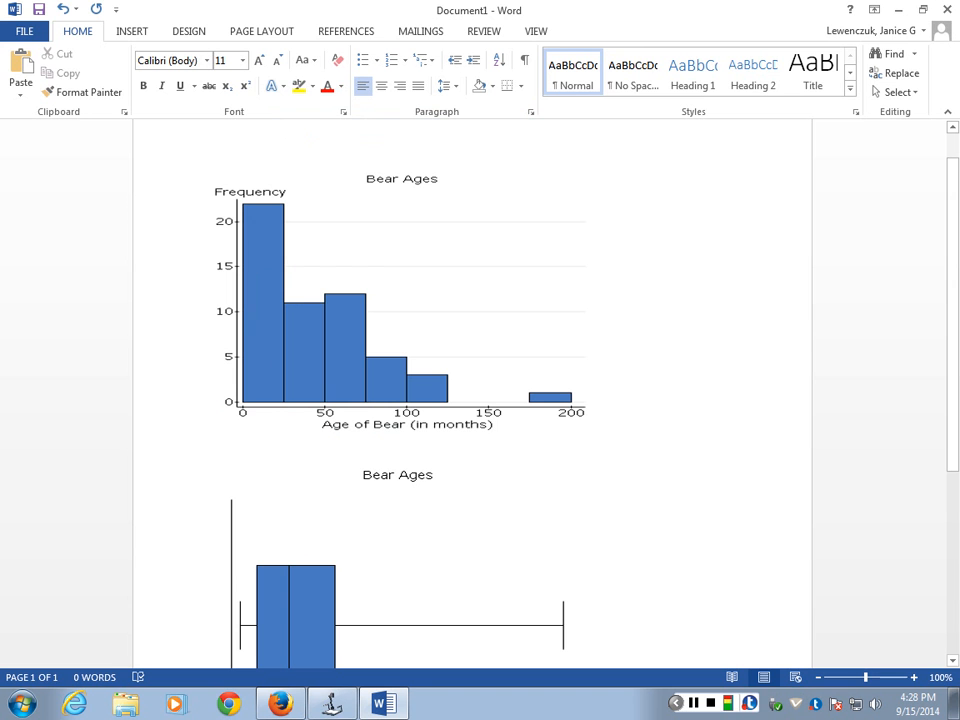
Reduce the boxplot's height slightly to free space on the page, and place the text cursor on the last blank line beneath it
click(379, 306)
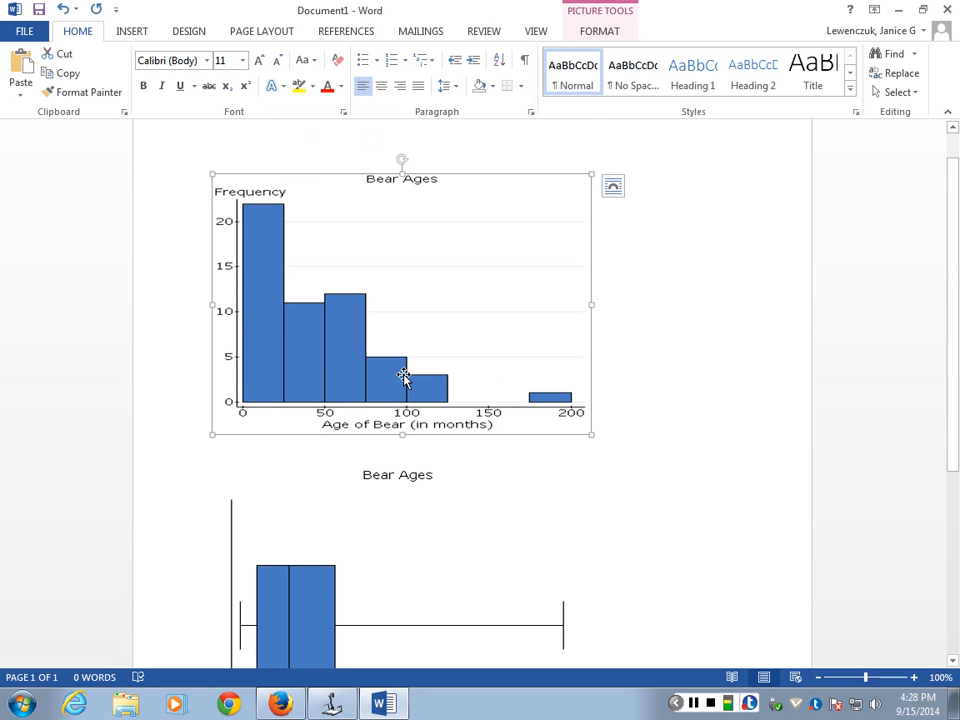
scroll(694, 474, down, 3)
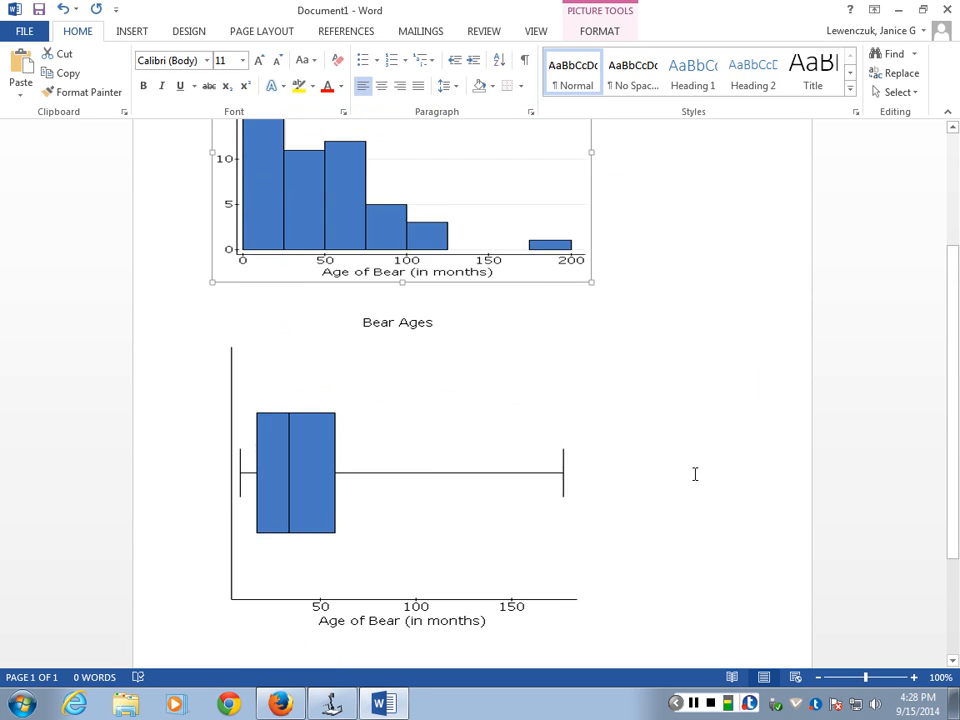
click(380, 509)
drag(394, 624, 398, 576)
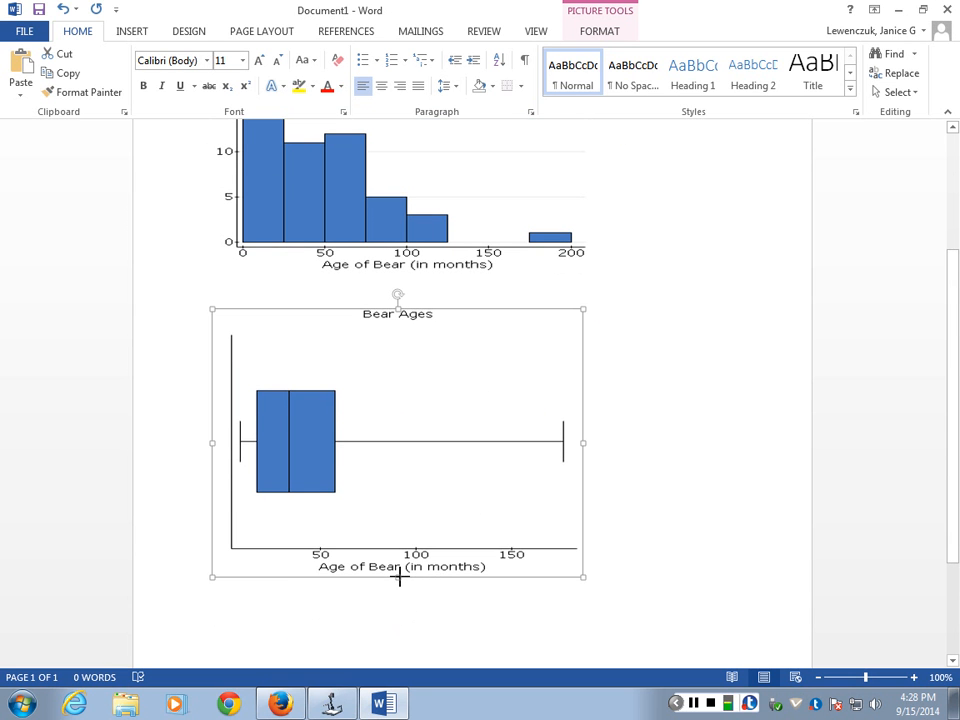
click(711, 570)
scroll(711, 570, down, 3)
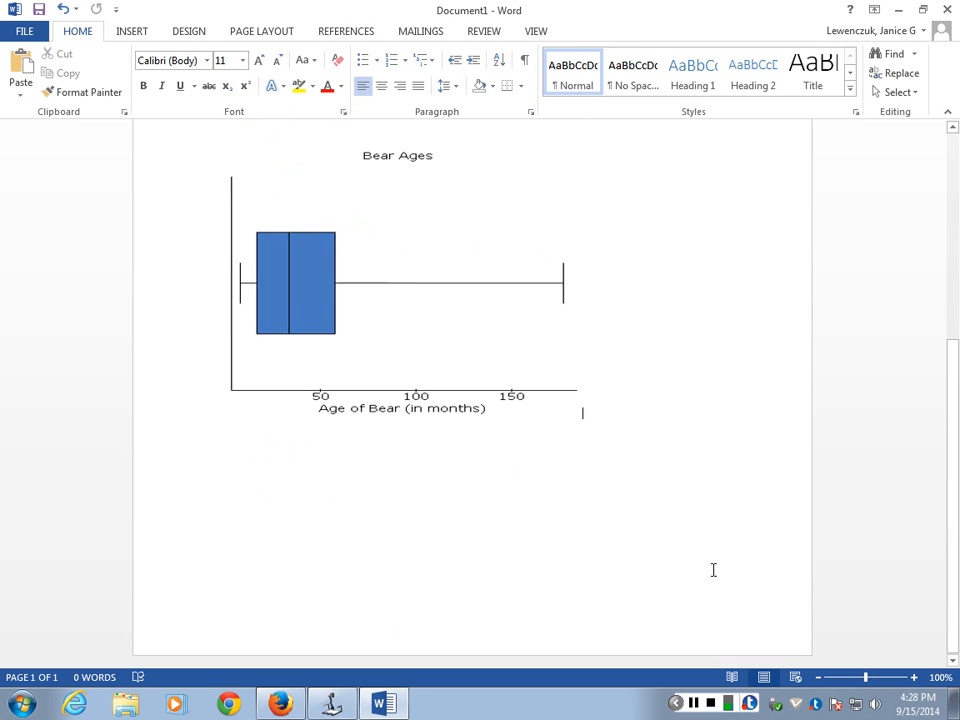
click(224, 496)
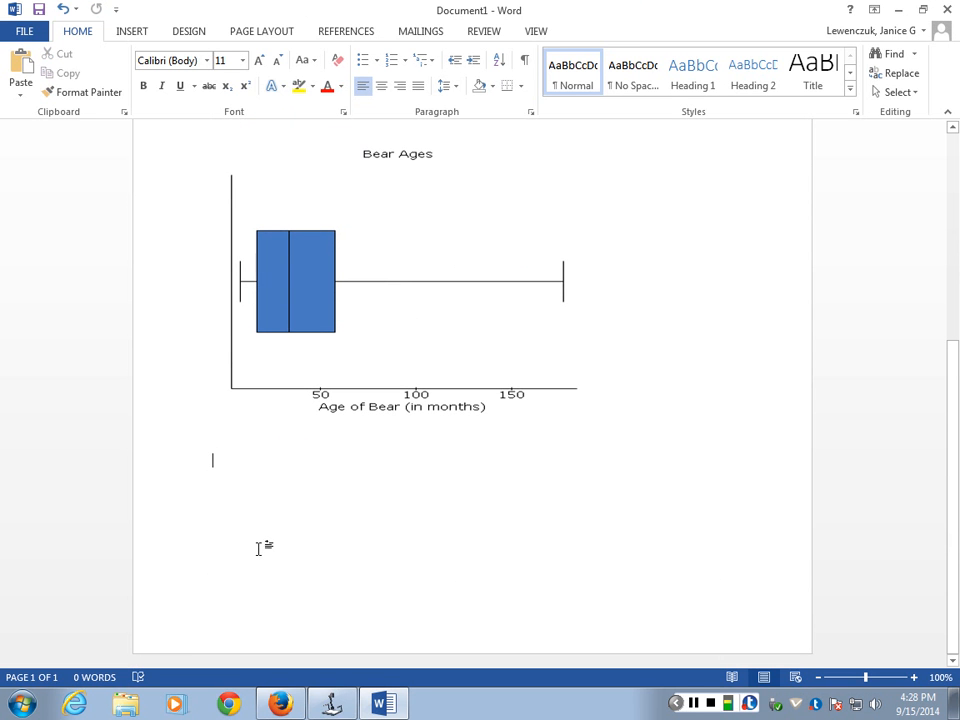
Examine the histogram and boxplot together on the page, comparing their distributions and checking the space left below them
scroll(262, 543, up, 6)
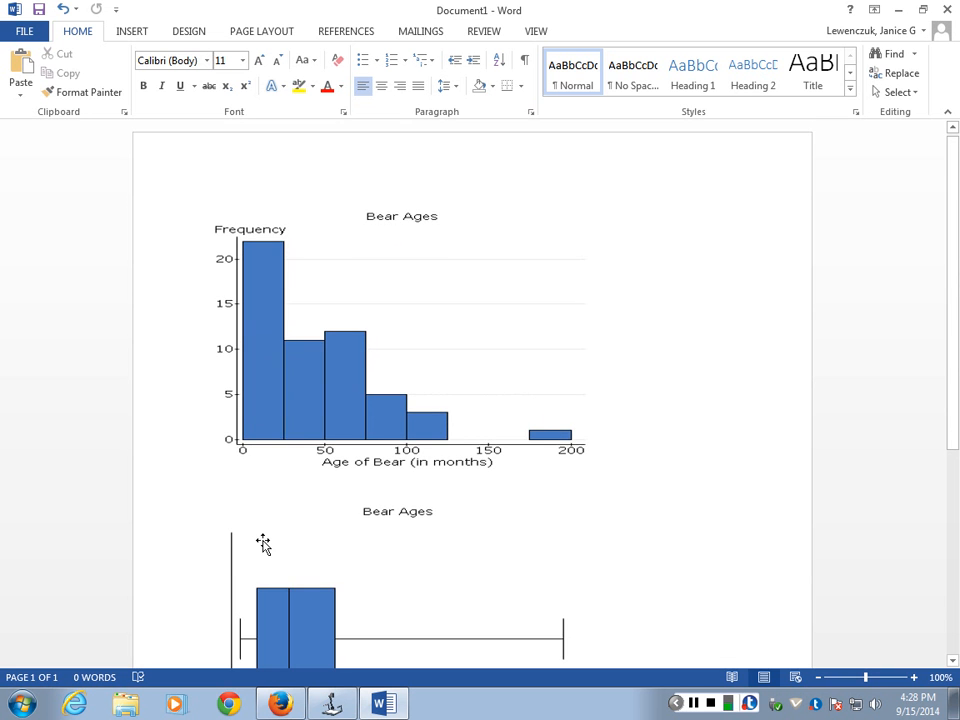
scroll(262, 543, down, 3)
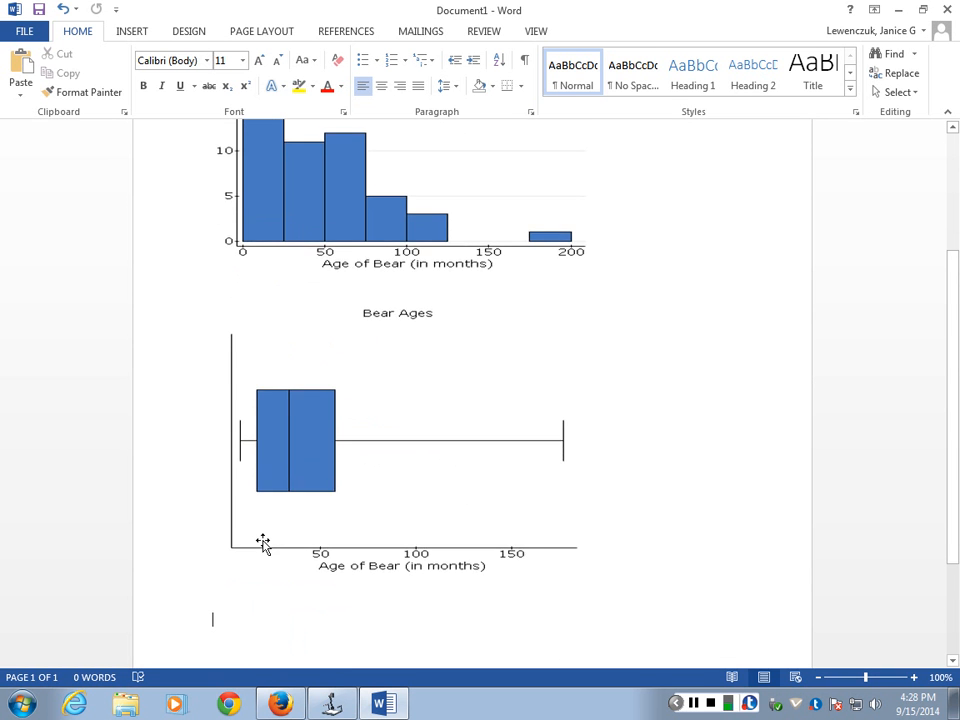
scroll(262, 540, down, 3)
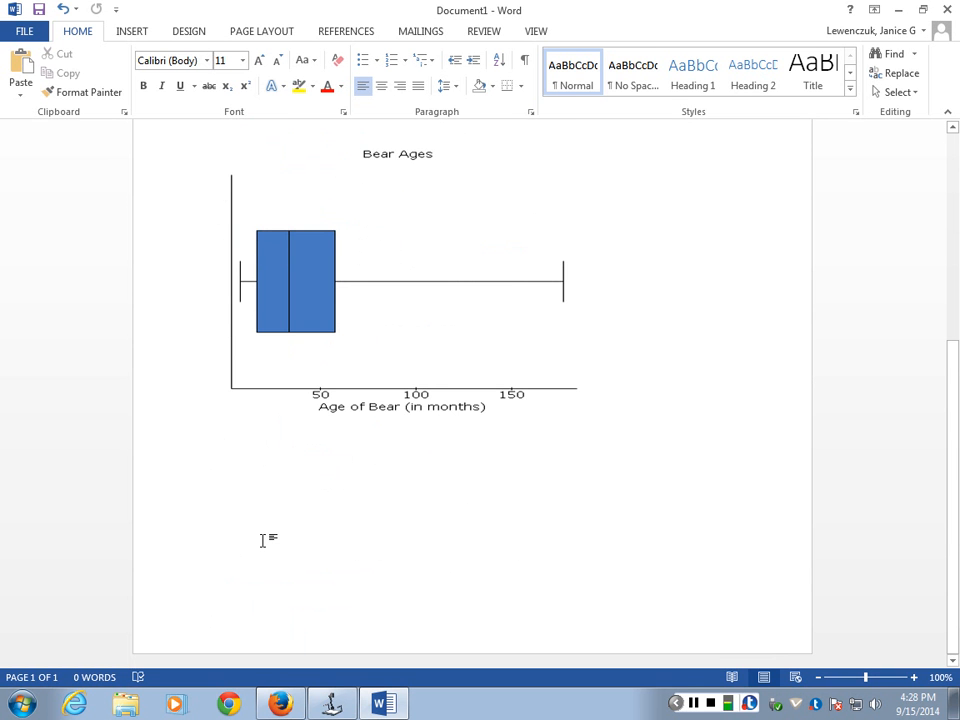
scroll(262, 540, up, 3)
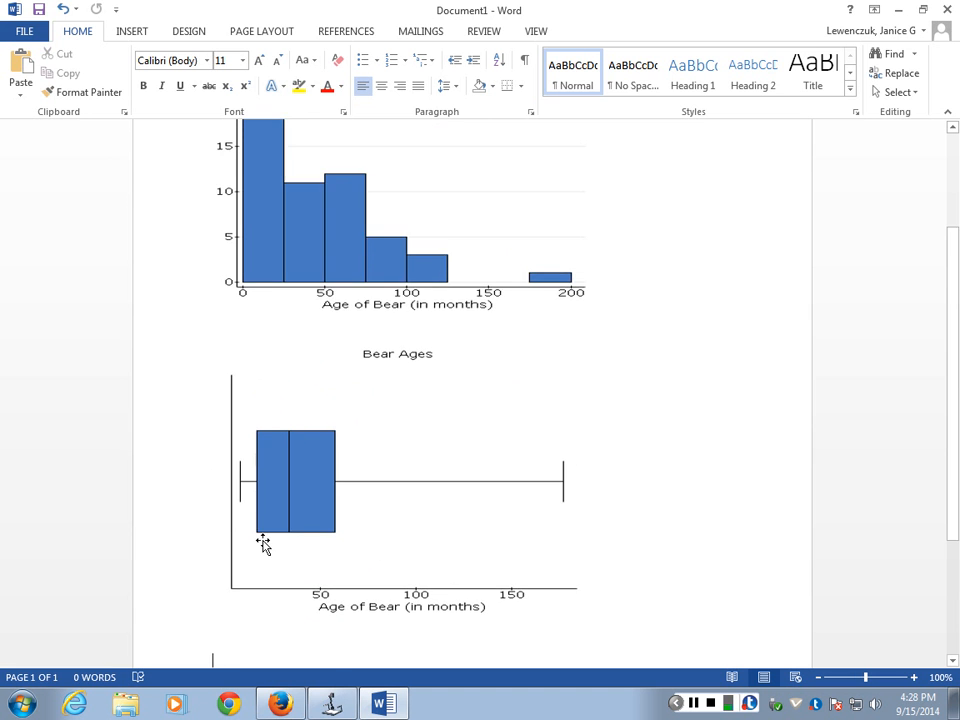
scroll(262, 543, up, 3)
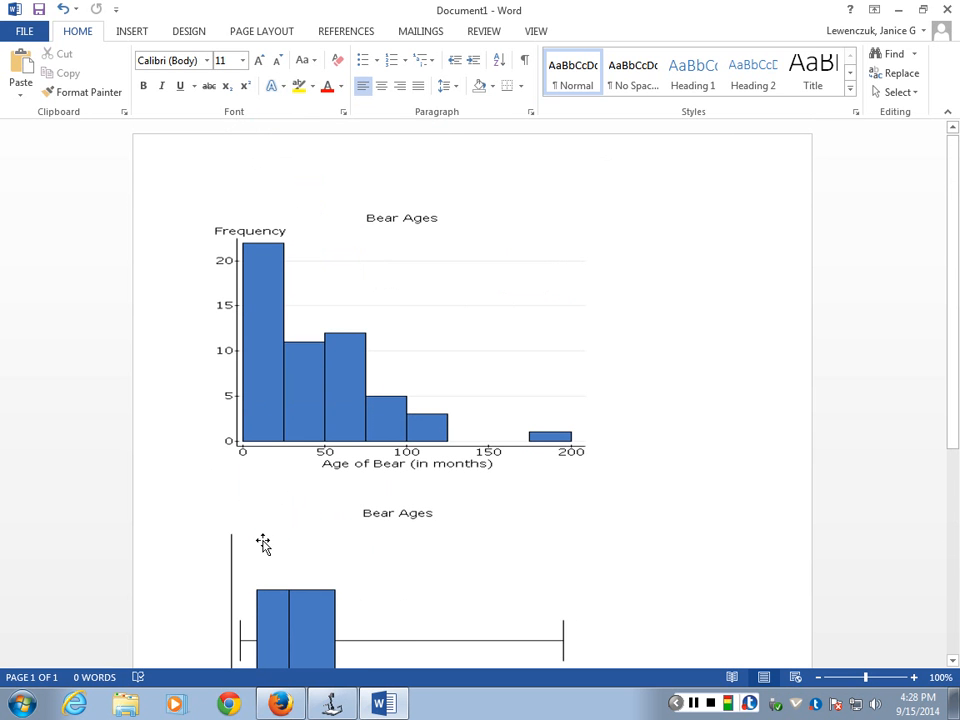
scroll(262, 543, down, 4)
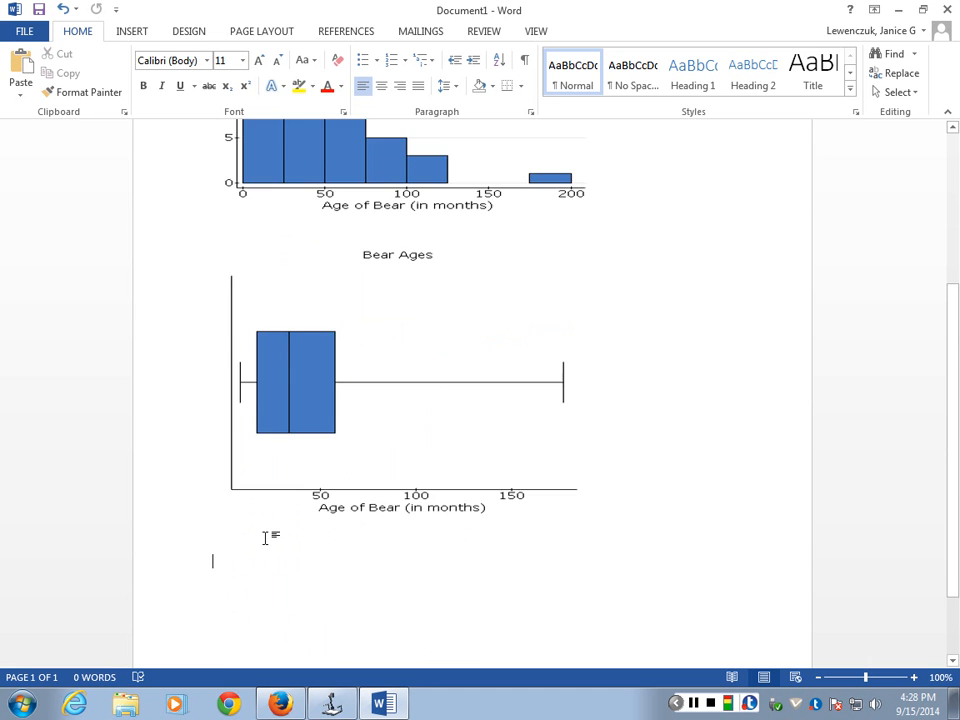
scroll(265, 538, up, 2)
scroll(266, 540, up, 2)
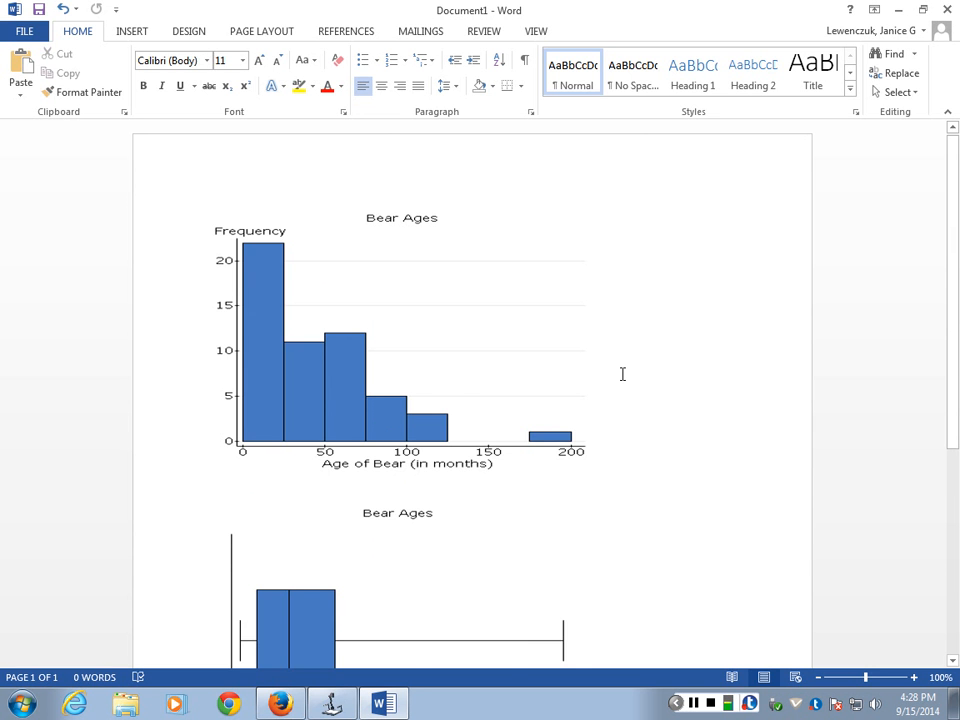
scroll(622, 374, down, 2)
scroll(418, 549, down, 1)
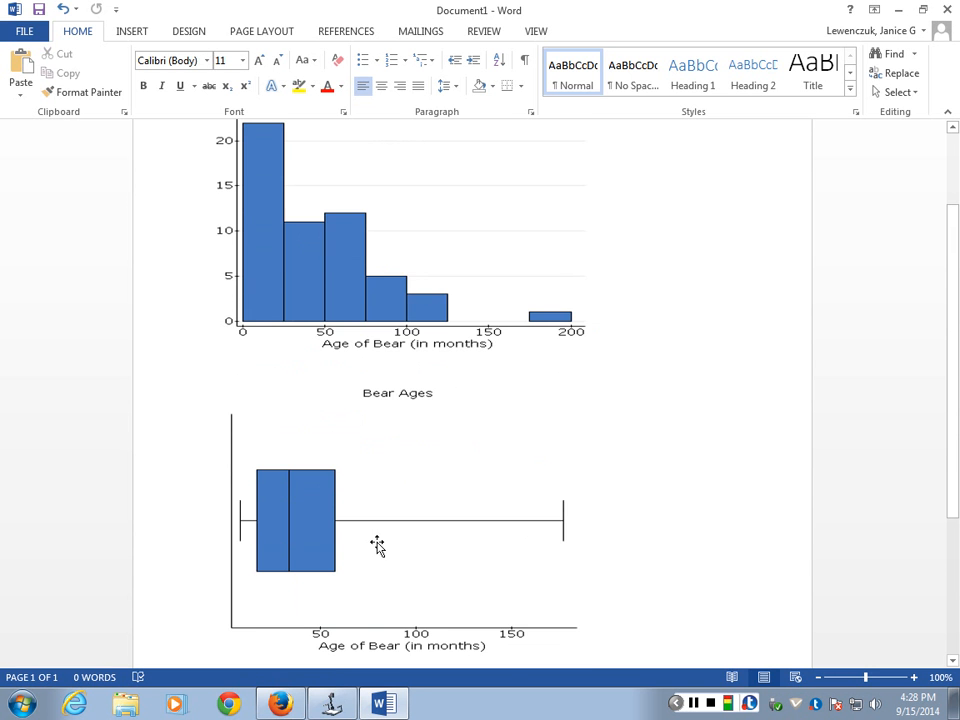
scroll(508, 432, up, 2)
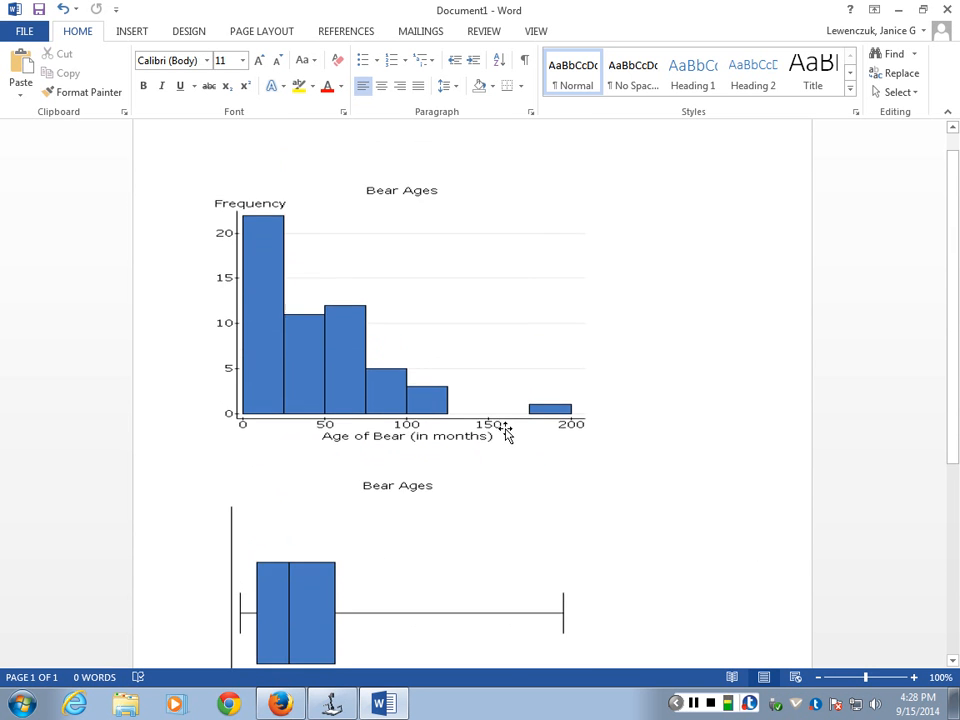
scroll(506, 432, up, 1)
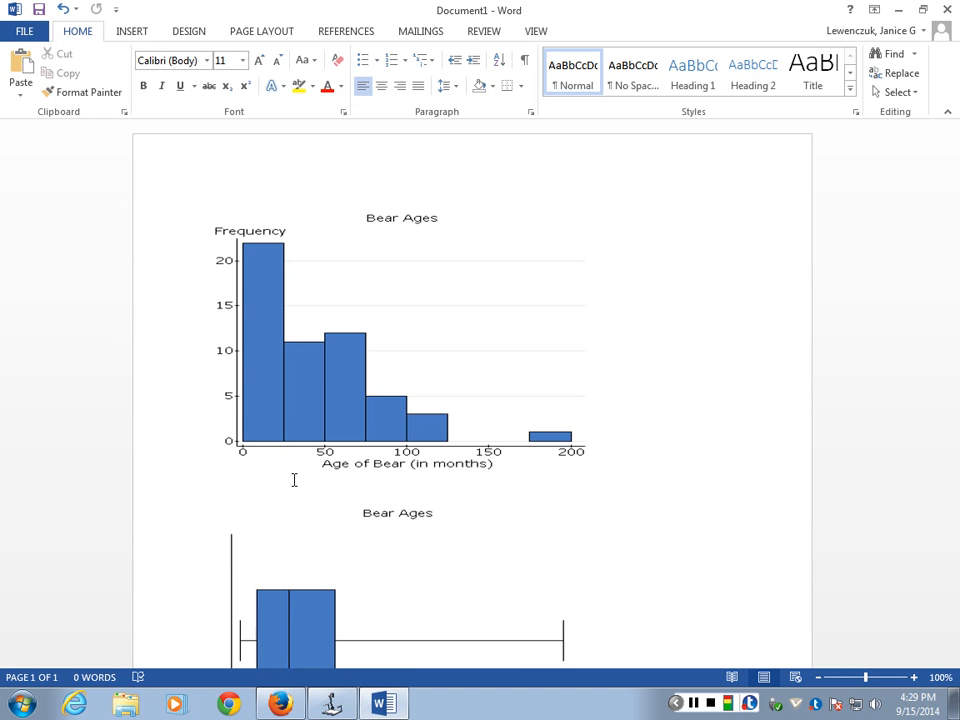
scroll(294, 480, down, 2)
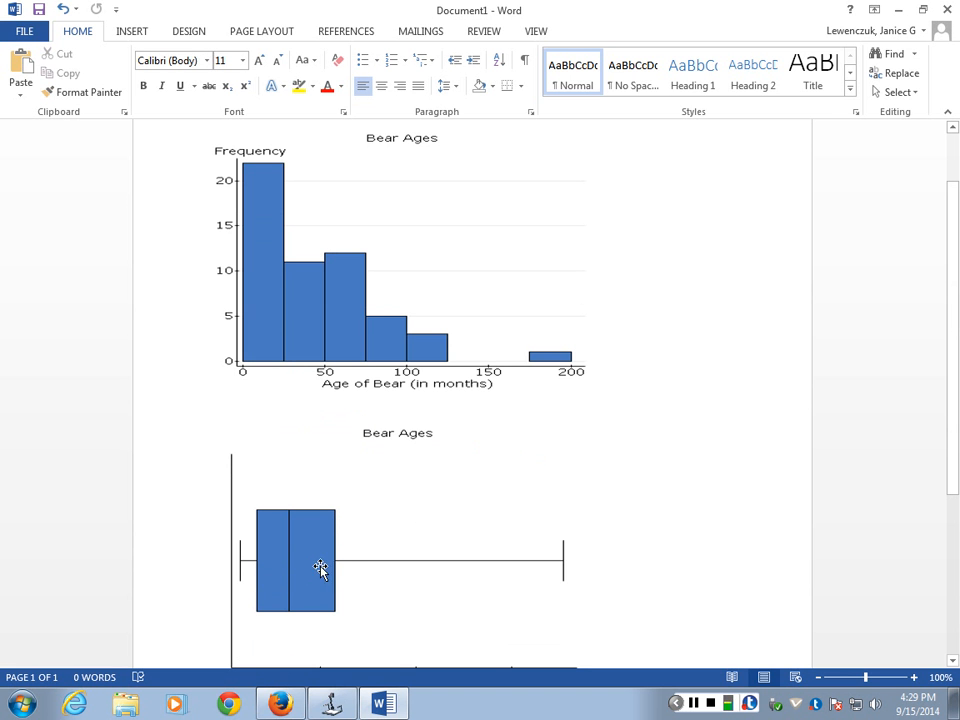
scroll(559, 602, down, 2)
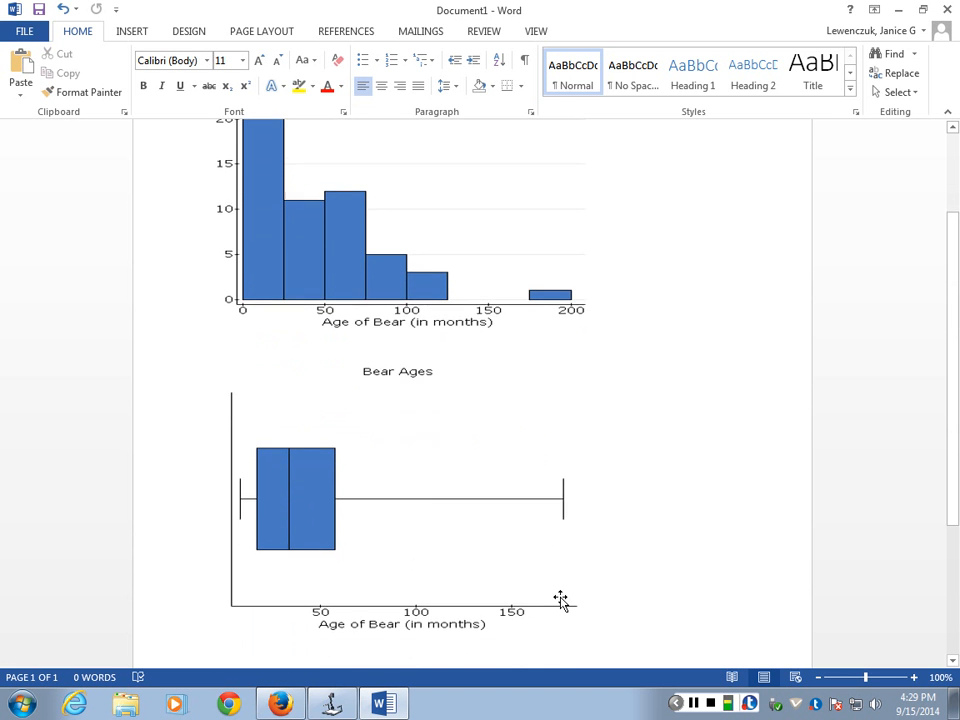
scroll(561, 598, down, 3)
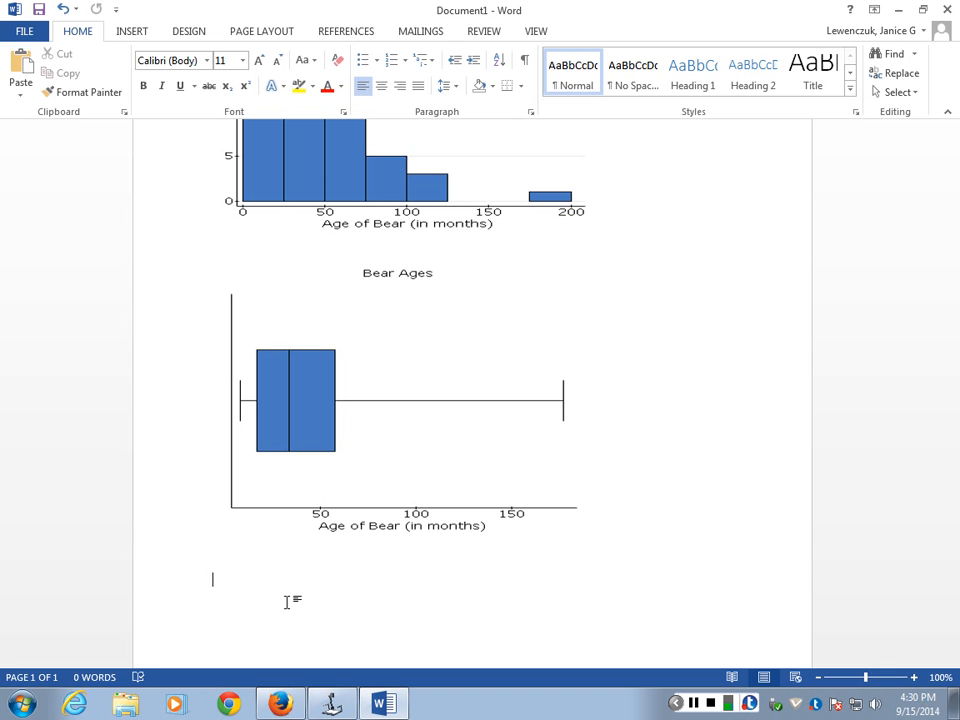
Consult instructions 12 and 13 in the Visualizer, then switch to StatCrunch and close the copyable image and the Bear Ages boxplot
click(329, 704)
drag(428, 622, 471, 214)
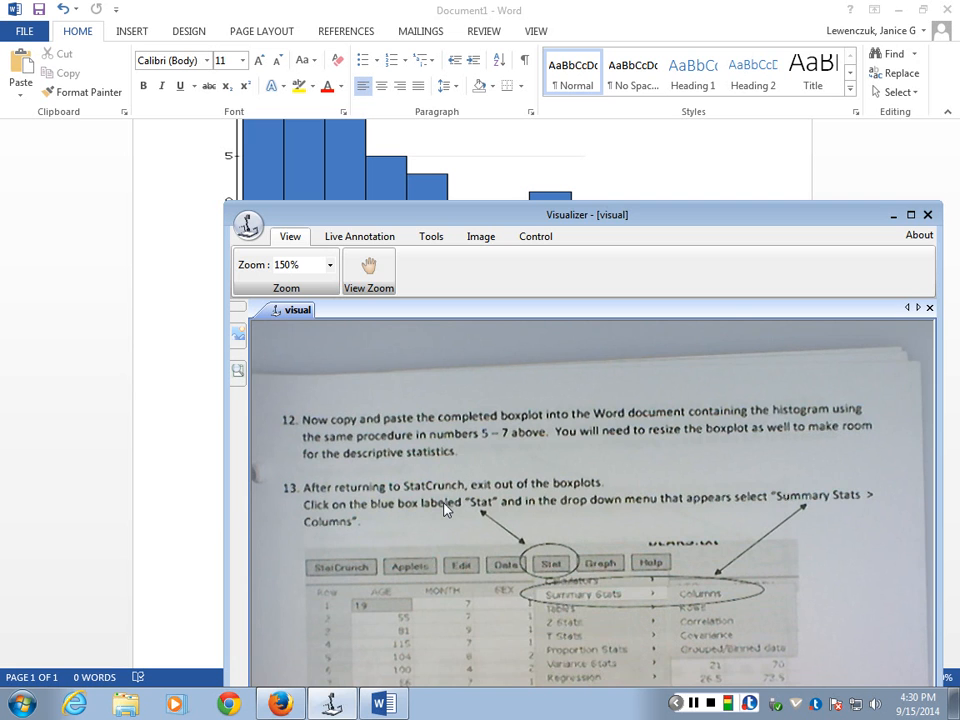
click(689, 178)
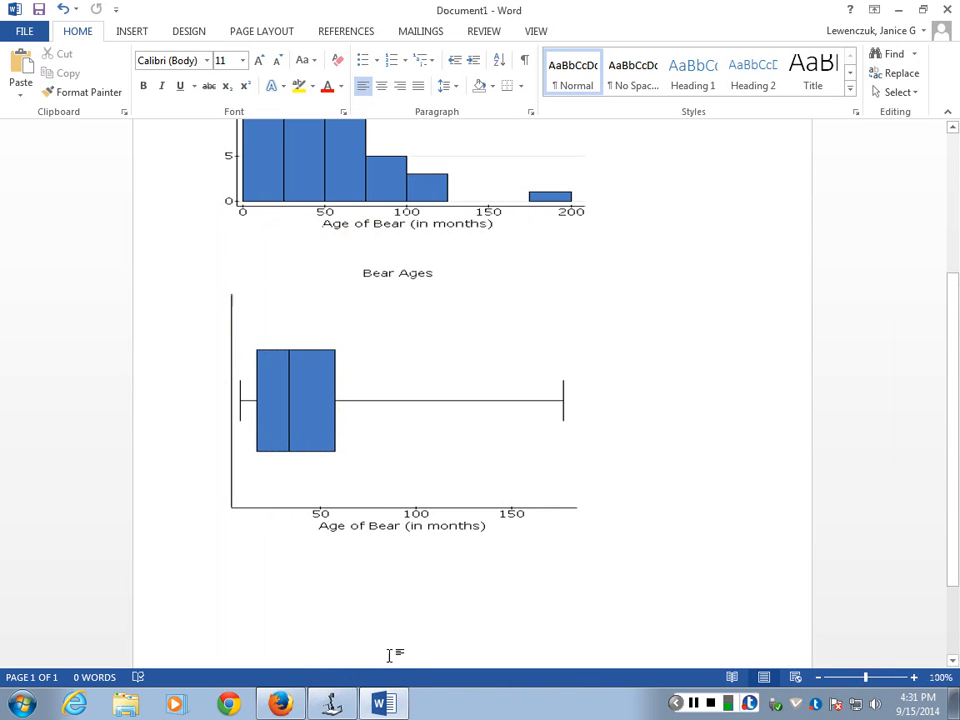
click(280, 704)
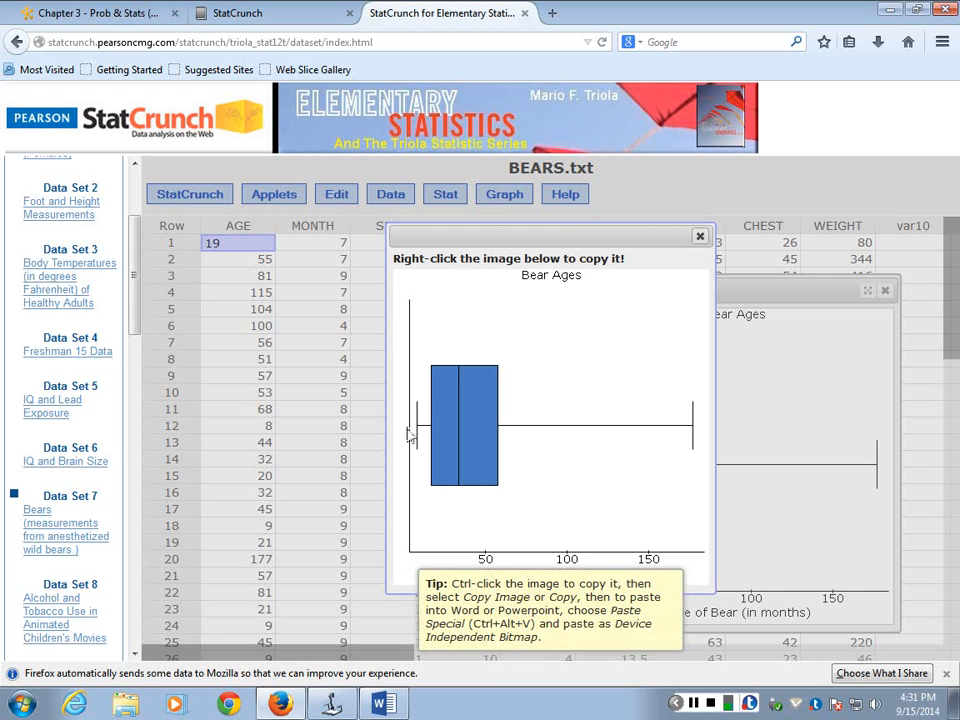
click(700, 236)
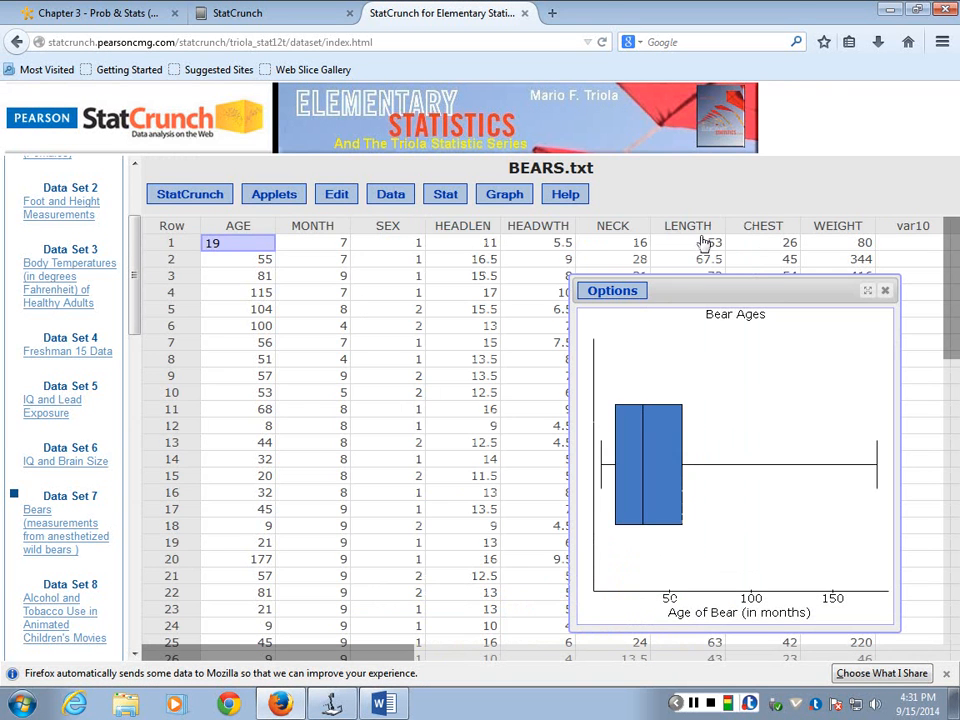
click(885, 291)
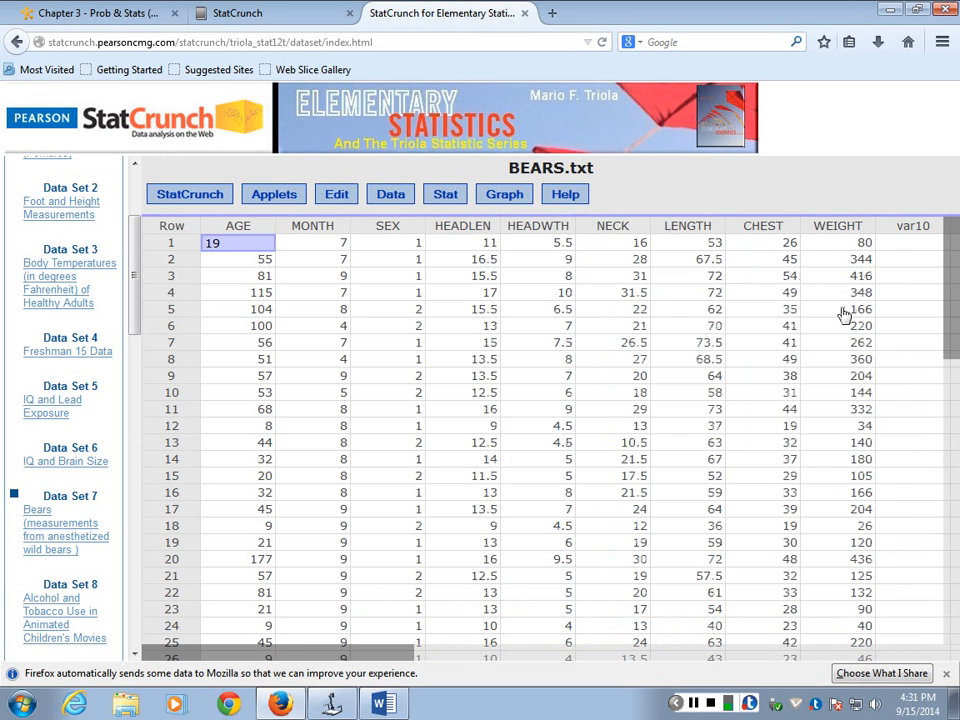
Set up column summary statistics for the AGE variable of the BEARS data
click(448, 199)
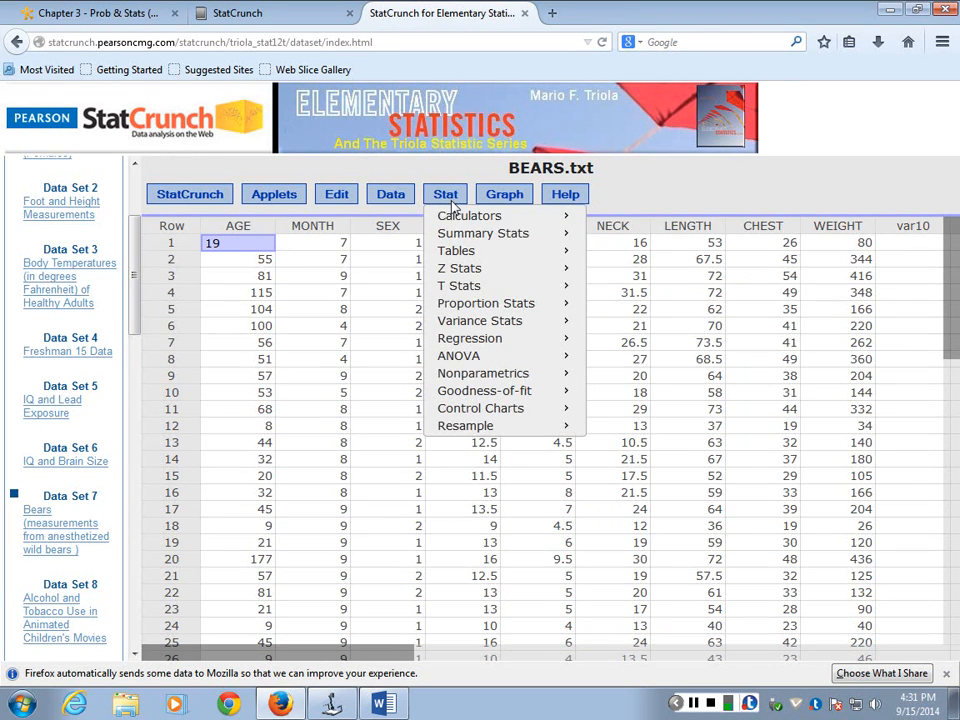
mouse_move(464, 240)
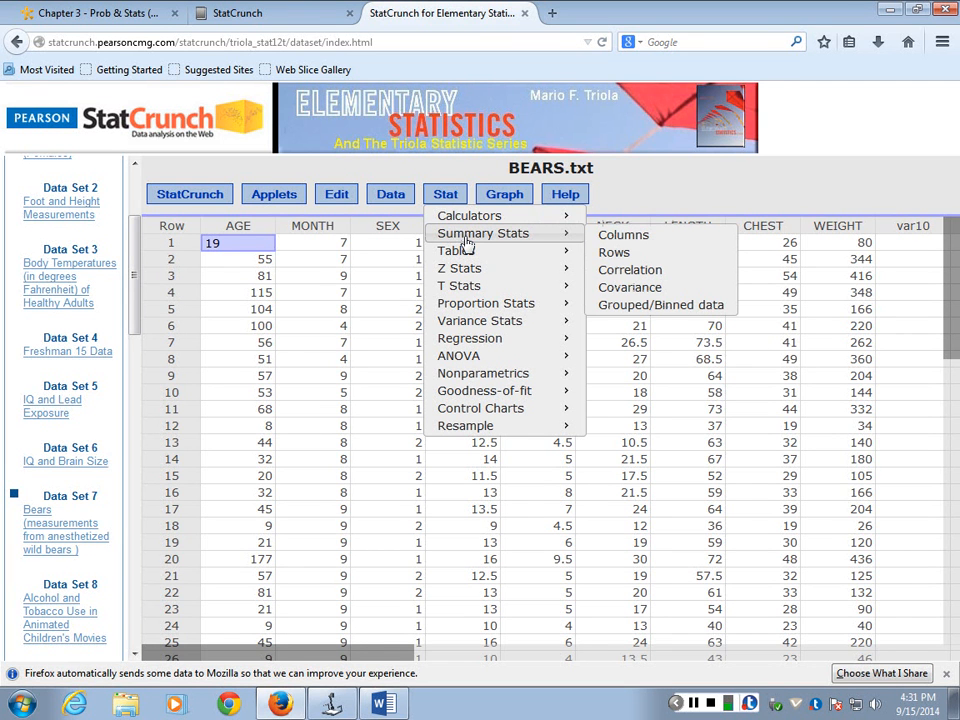
click(613, 244)
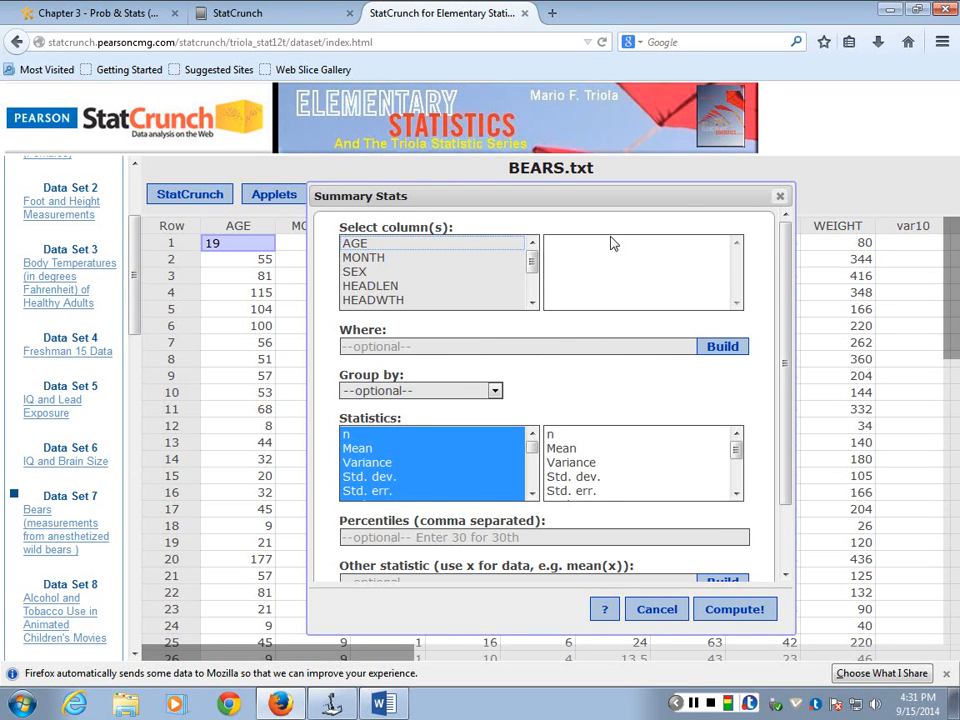
click(362, 245)
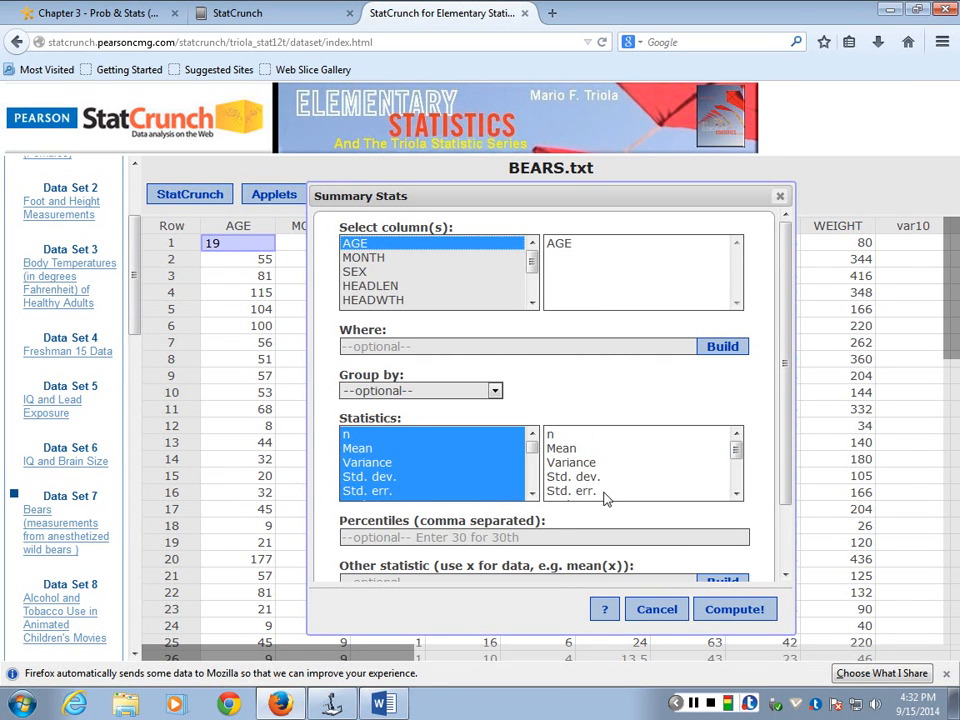
Review the preselected statistics from n to Q3 and the optional settings, keep the defaults, and compute the AGE summary statistics
drag(733, 457, 743, 489)
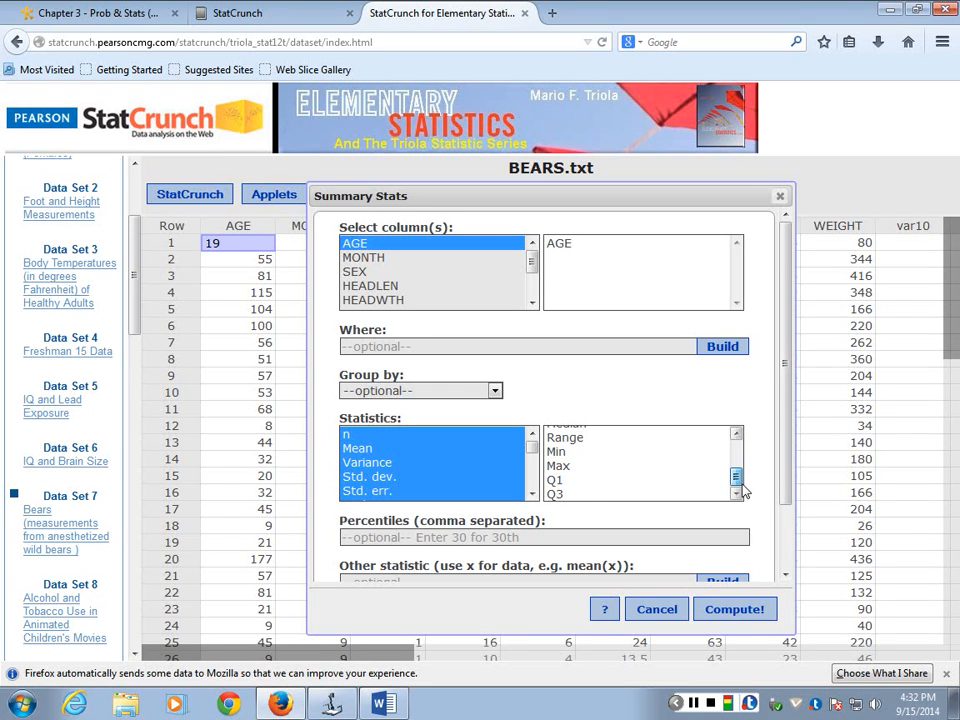
scroll(407, 557, down, 1)
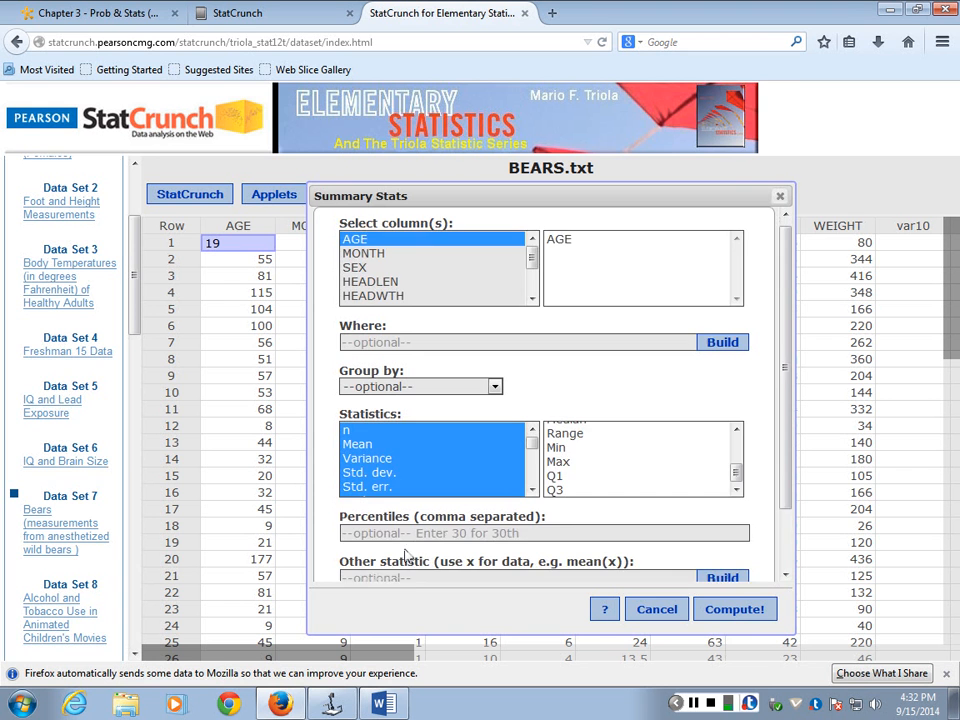
scroll(407, 557, down, 2)
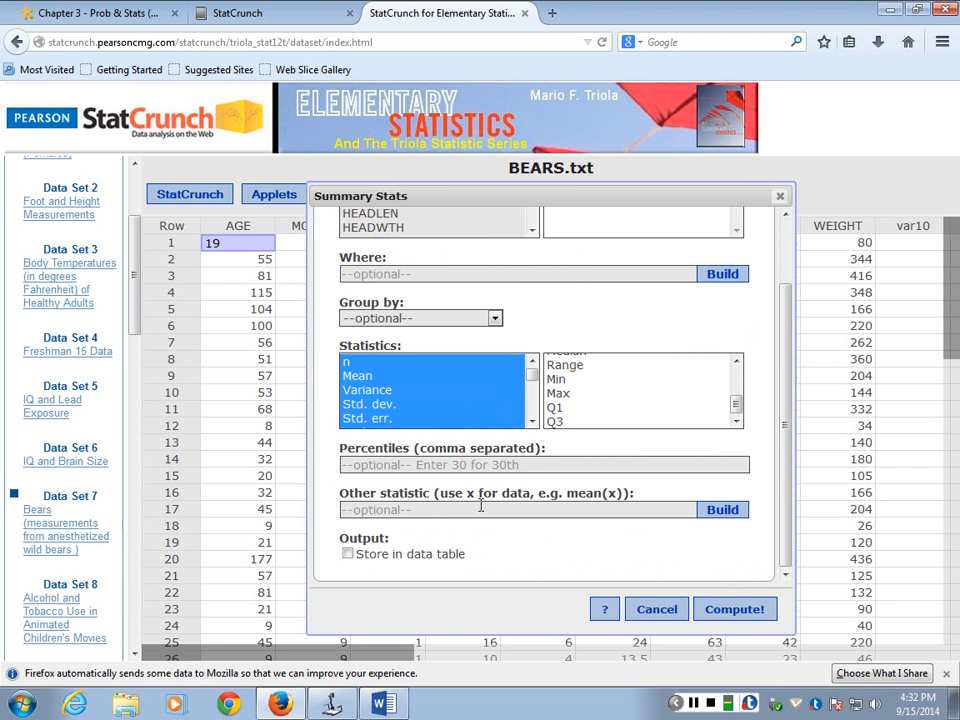
scroll(480, 505, up, 2)
scroll(604, 489, up, 2)
scroll(604, 489, down, 1)
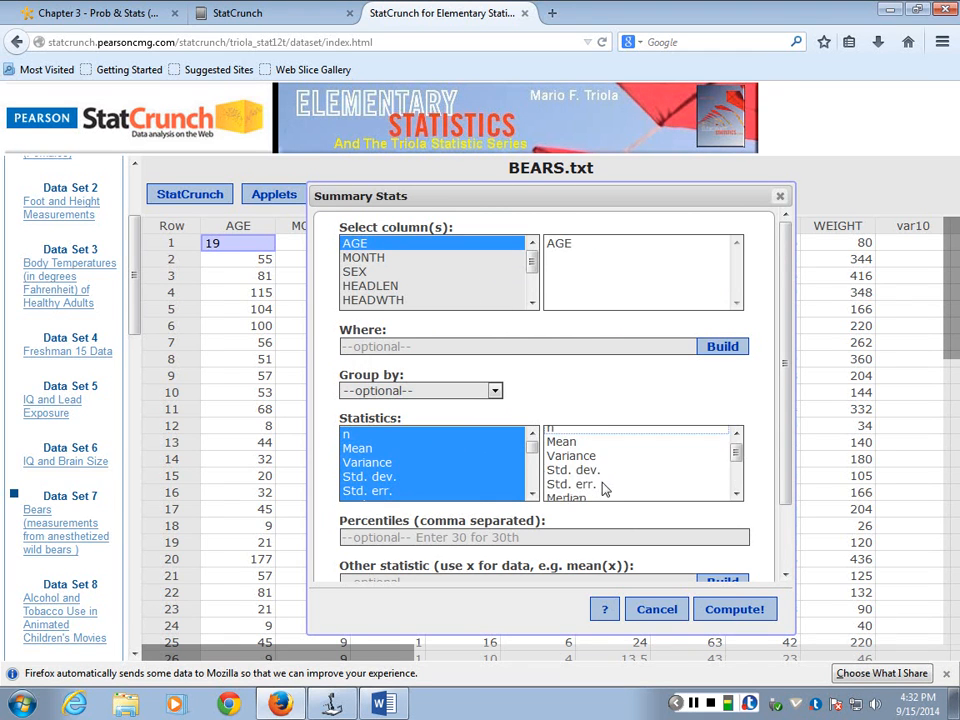
scroll(427, 507, down, 2)
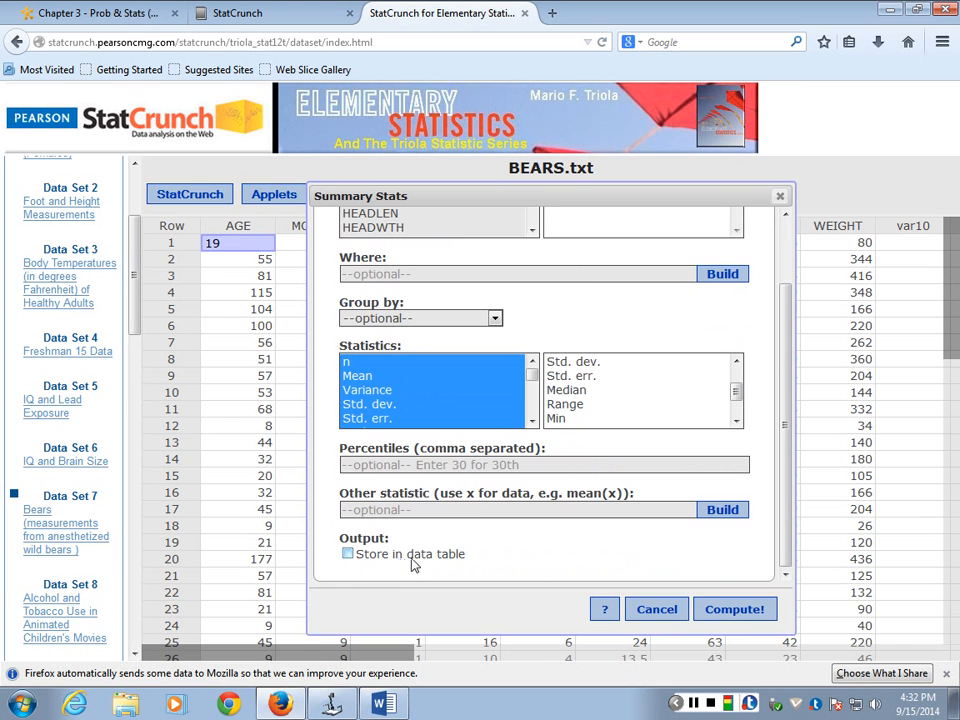
scroll(483, 552, up, 2)
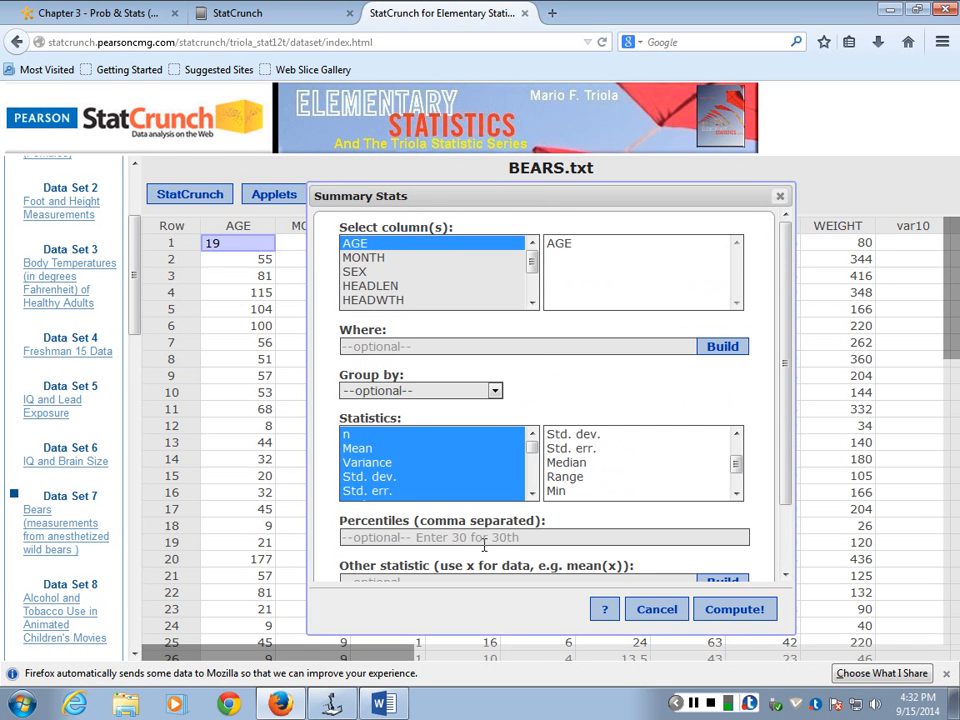
scroll(483, 552, down, 2)
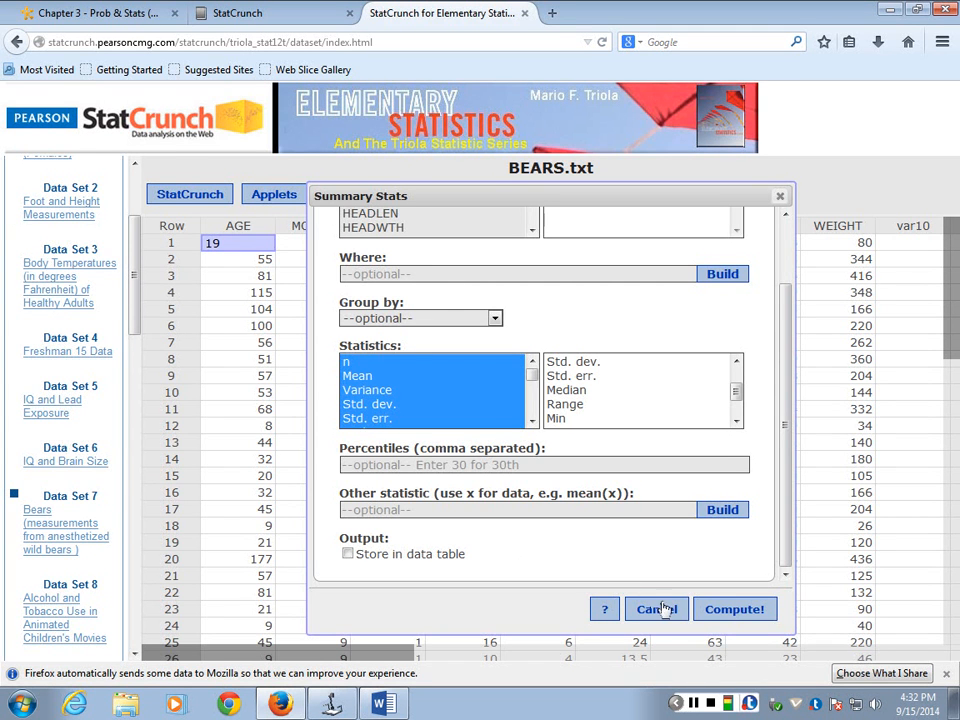
click(735, 612)
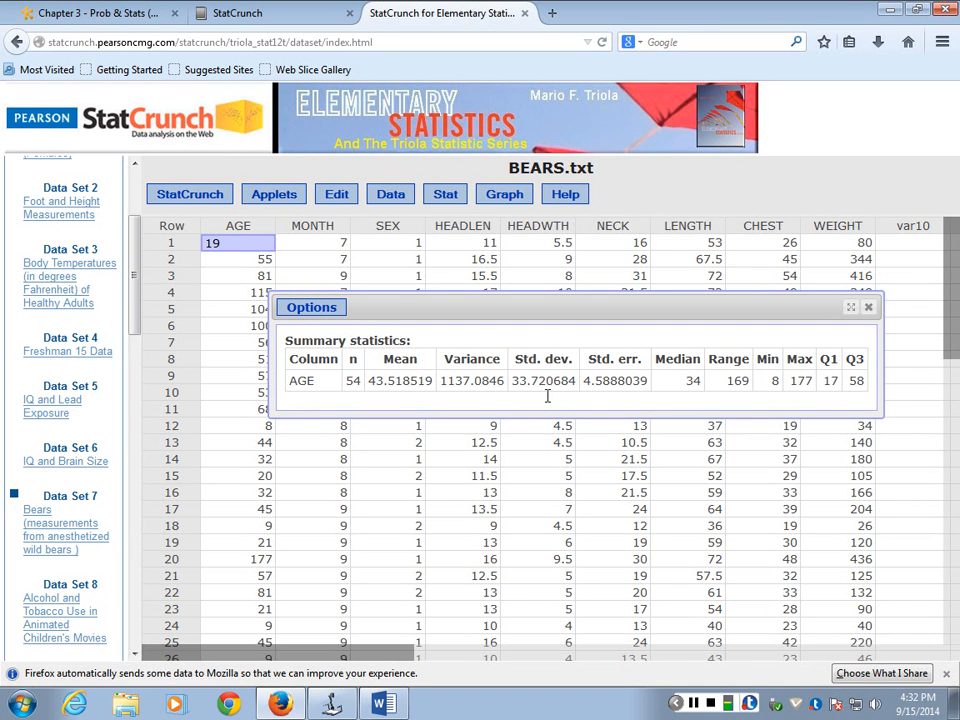
Select the whole AGE results table with its heading and copy it
drag(286, 340, 873, 404)
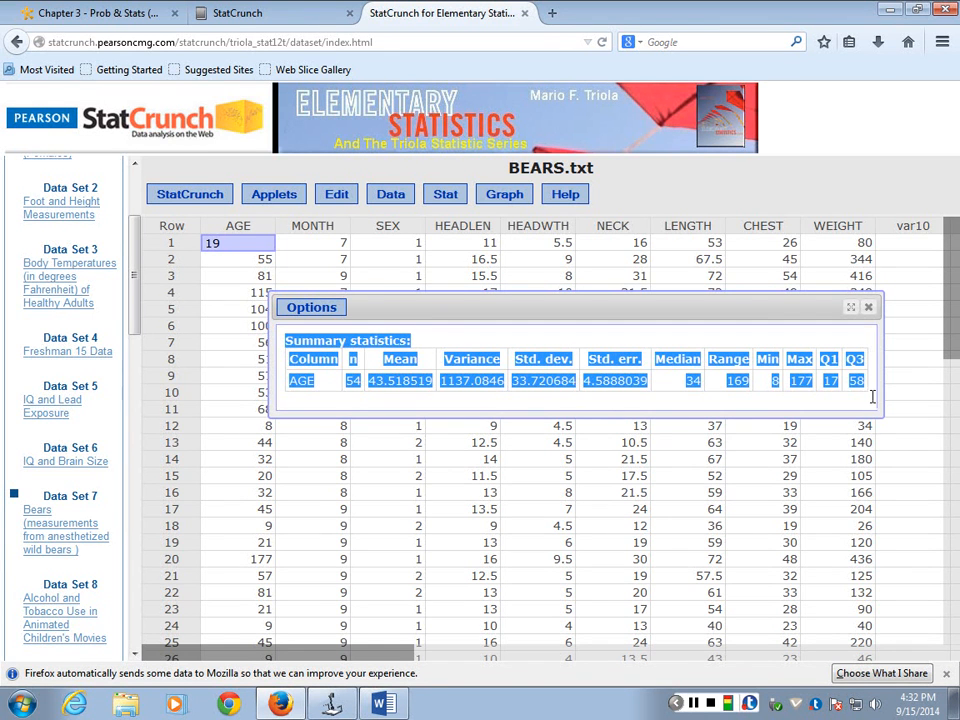
drag(873, 397, 275, 340)
right_click(376, 351)
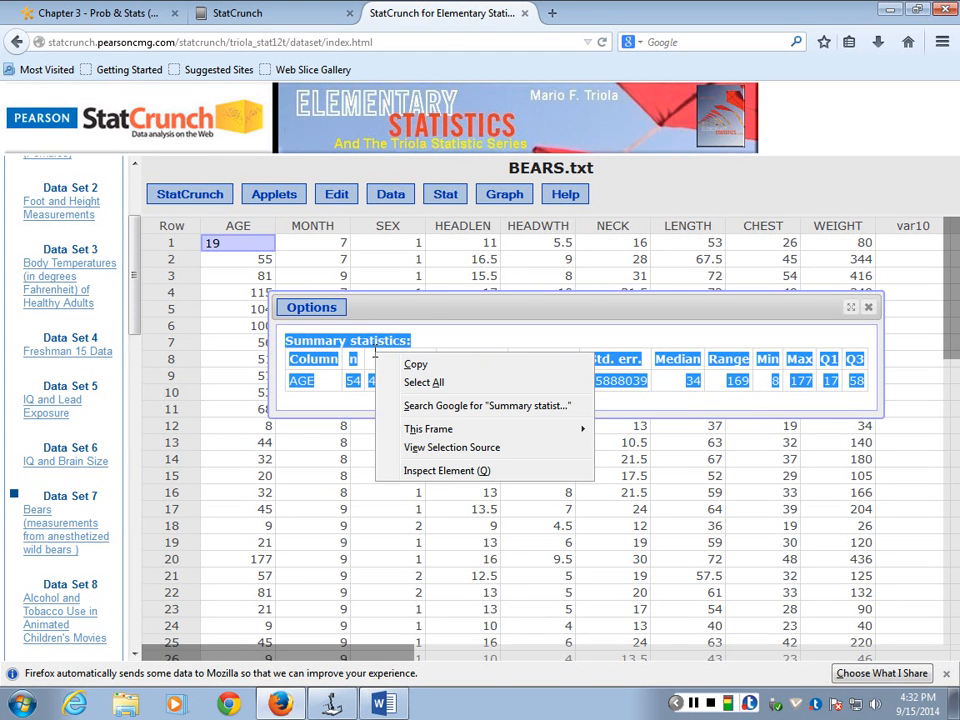
click(425, 367)
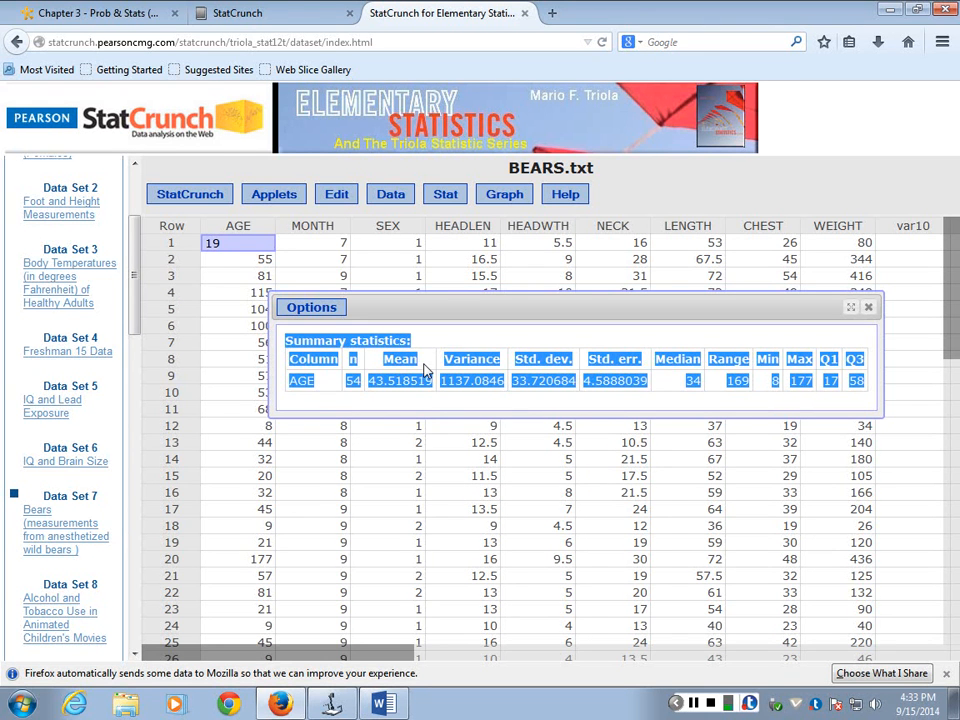
Consult StatCrunch's instructions for copying text, tables and graphs, and close them
click(322, 313)
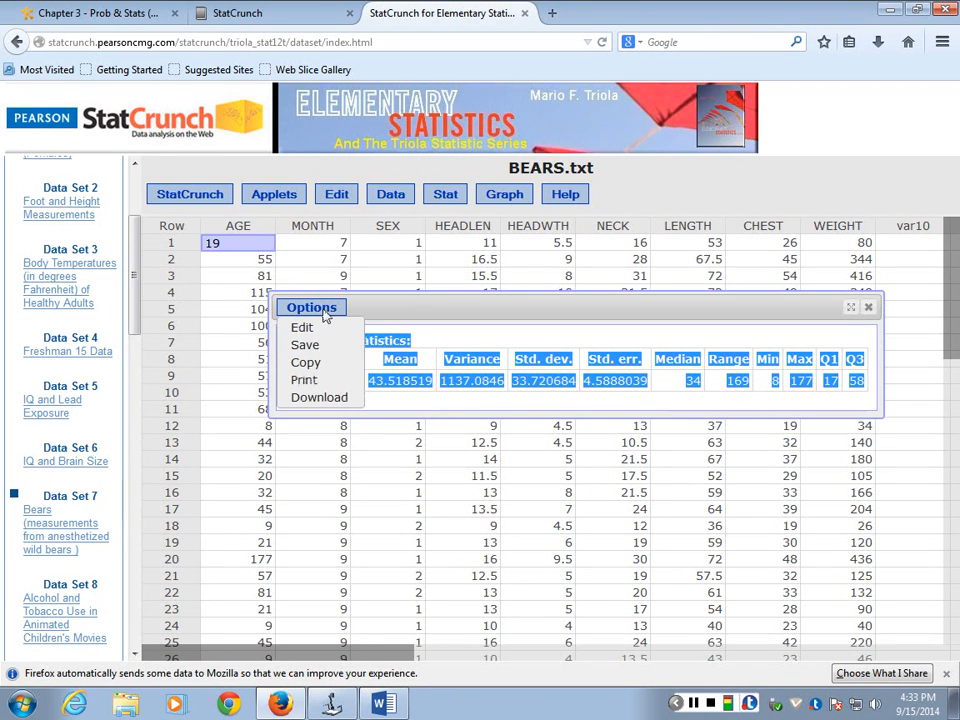
click(306, 364)
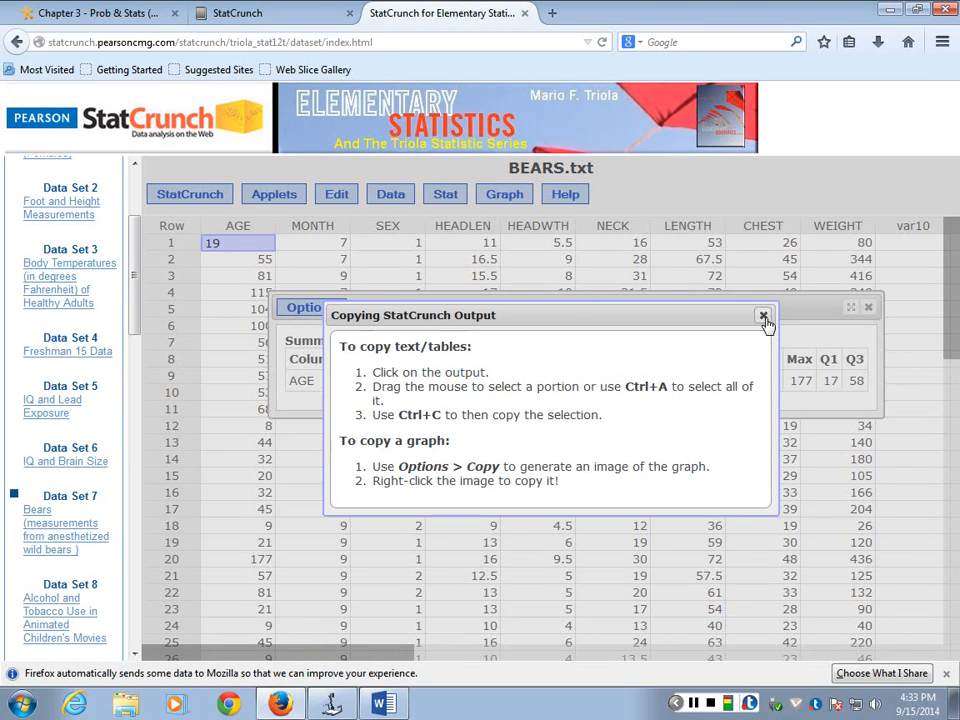
click(763, 317)
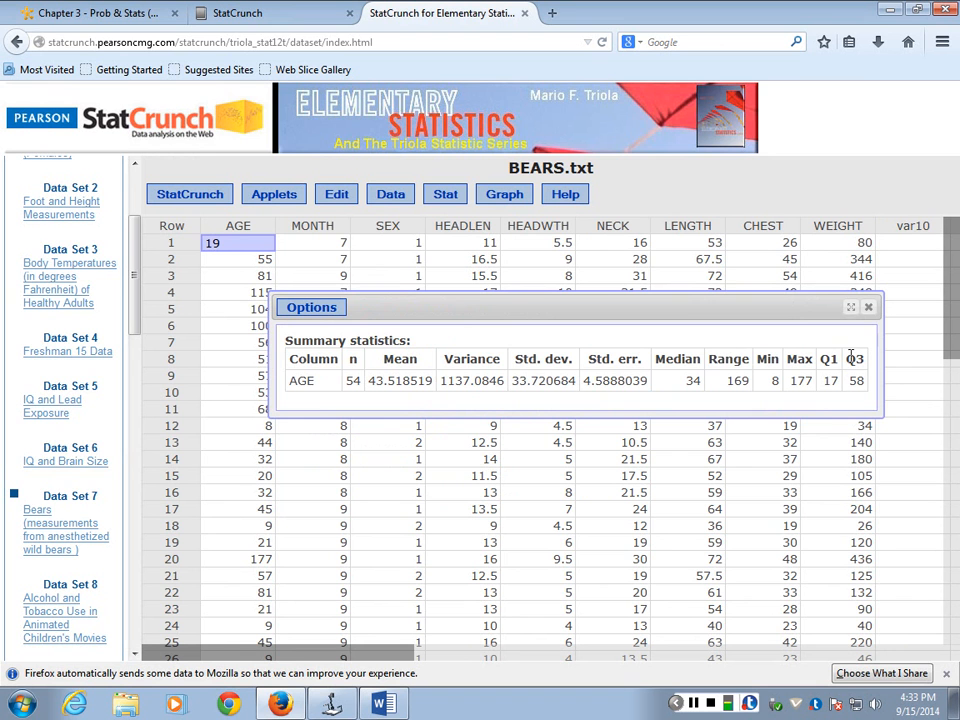
Copy the complete AGE summary statistics table with its heading and paste it below the boxplot in the Word document, keeping source formatting
drag(873, 382, 287, 342)
right_click(386, 366)
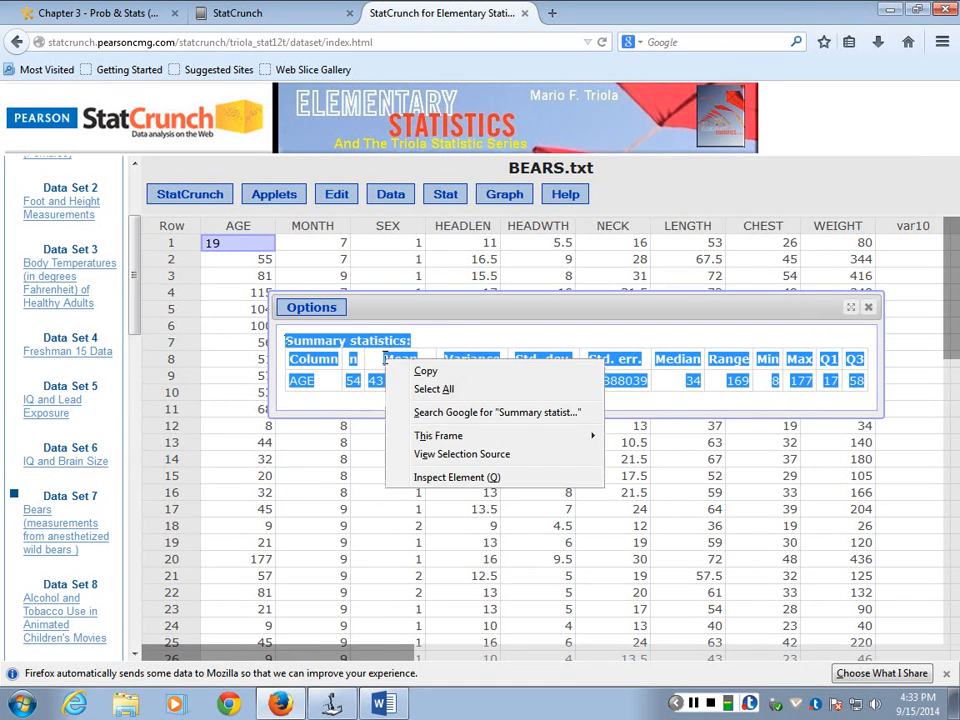
click(419, 373)
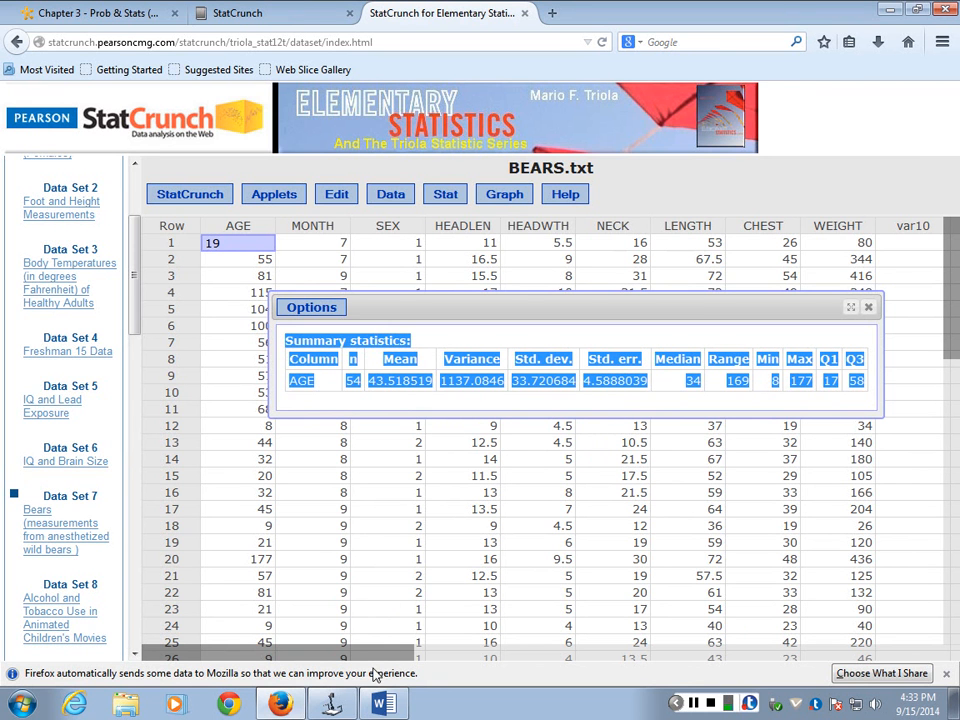
click(380, 706)
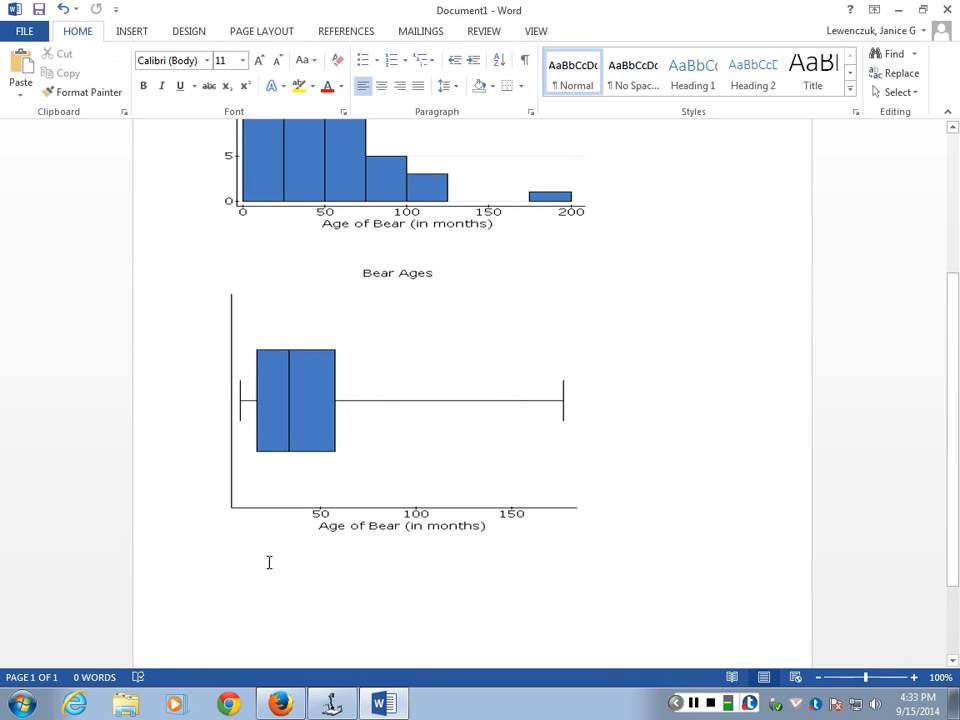
right_click(213, 585)
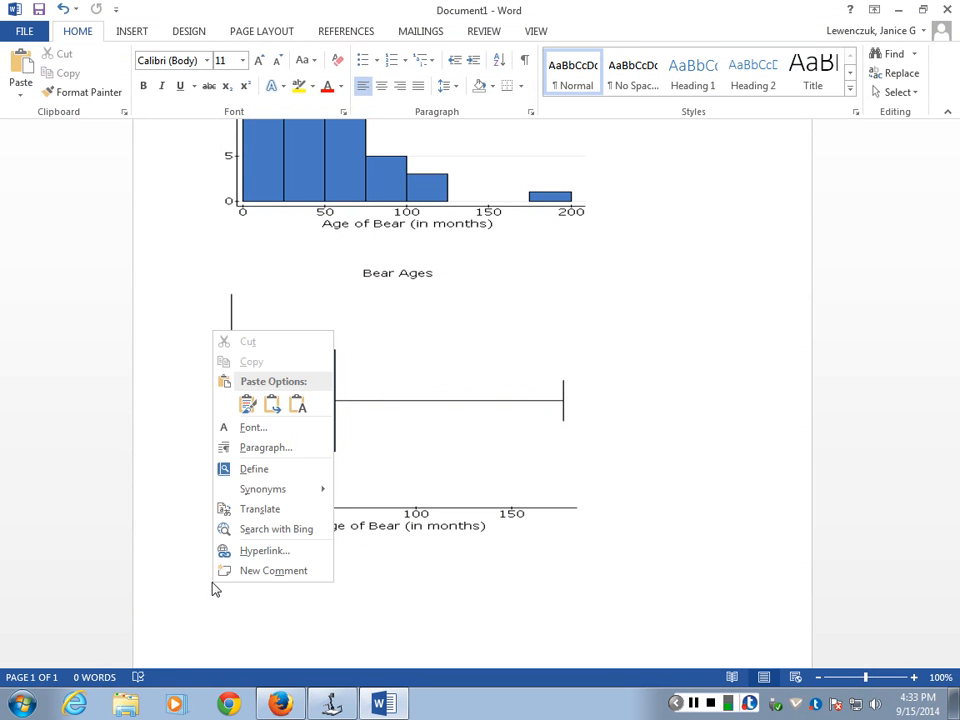
click(247, 403)
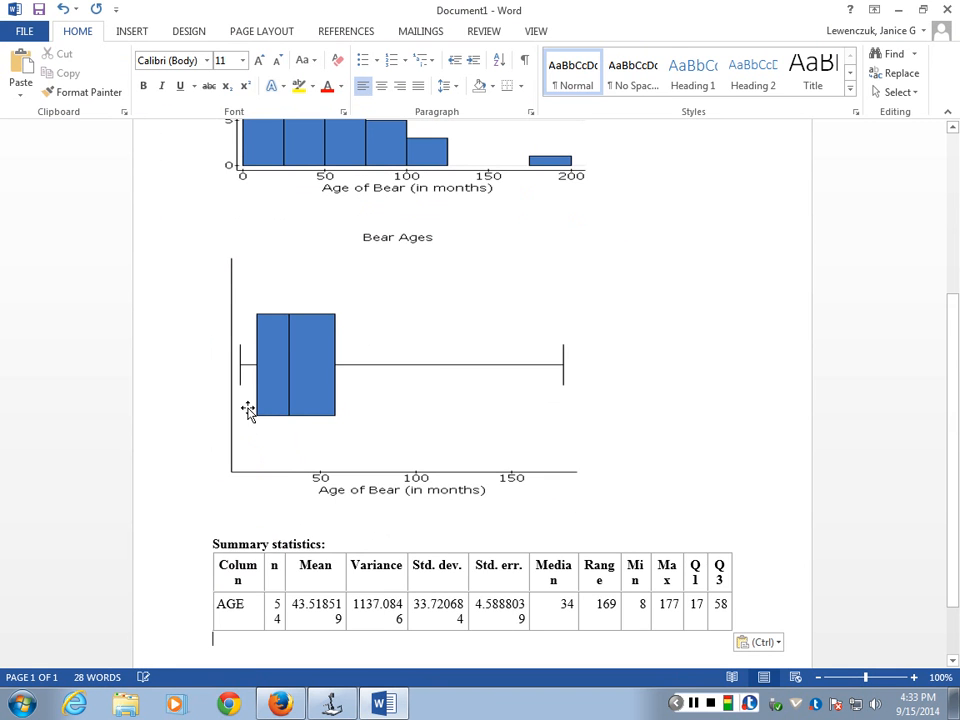
scroll(255, 505, down, 2)
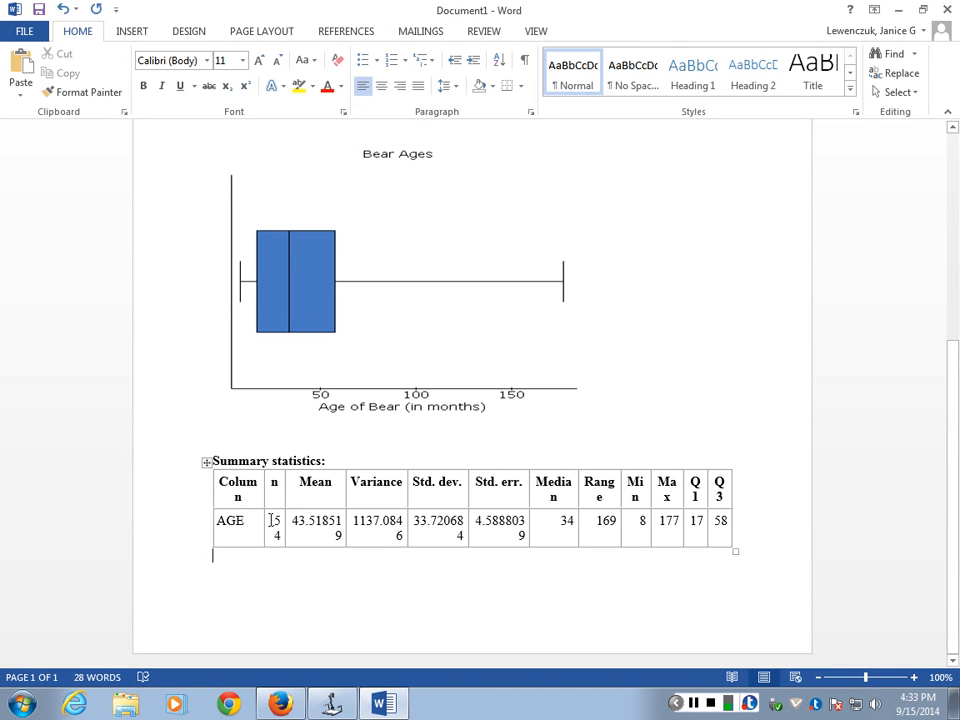